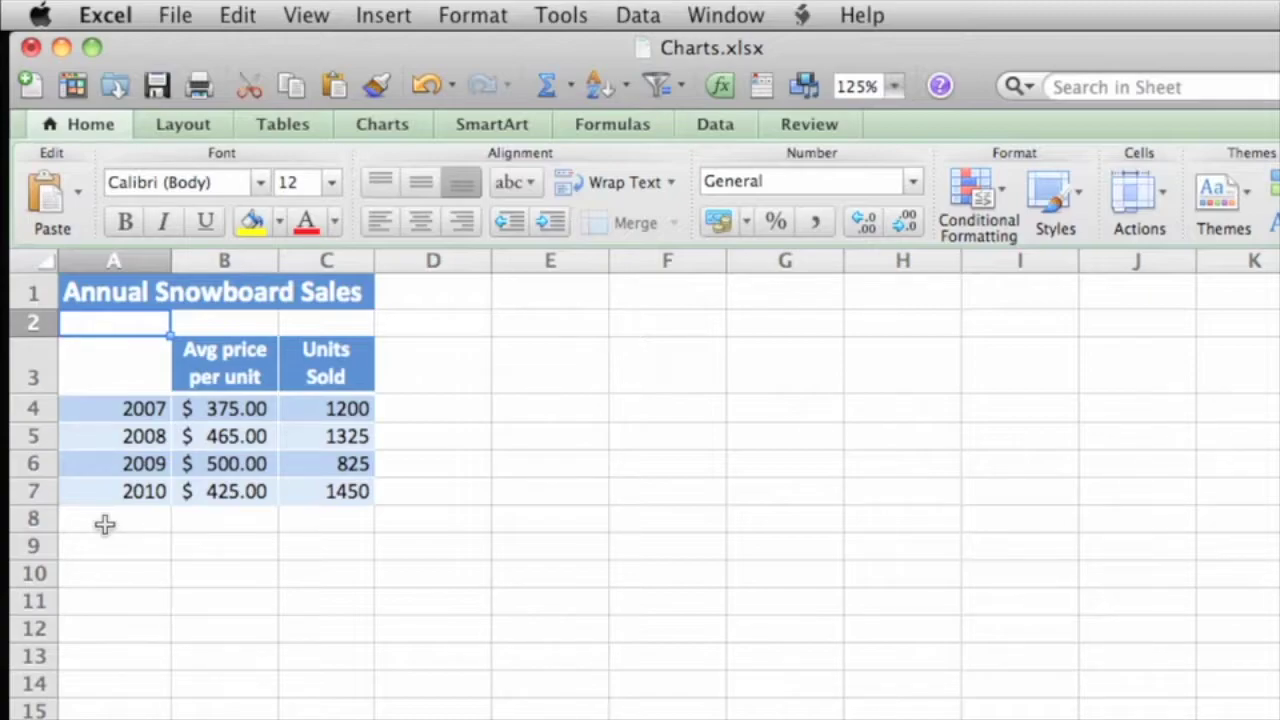
- Insert a Clustered Column chart from the table range A3:C6, covering the headings and the years 2007 to 2009
{"action": "left_click", "coordinate": [119, 367]}
{"action": "left_click_drag", "start_coordinate": [119, 367], "coordinate": [306, 458]}
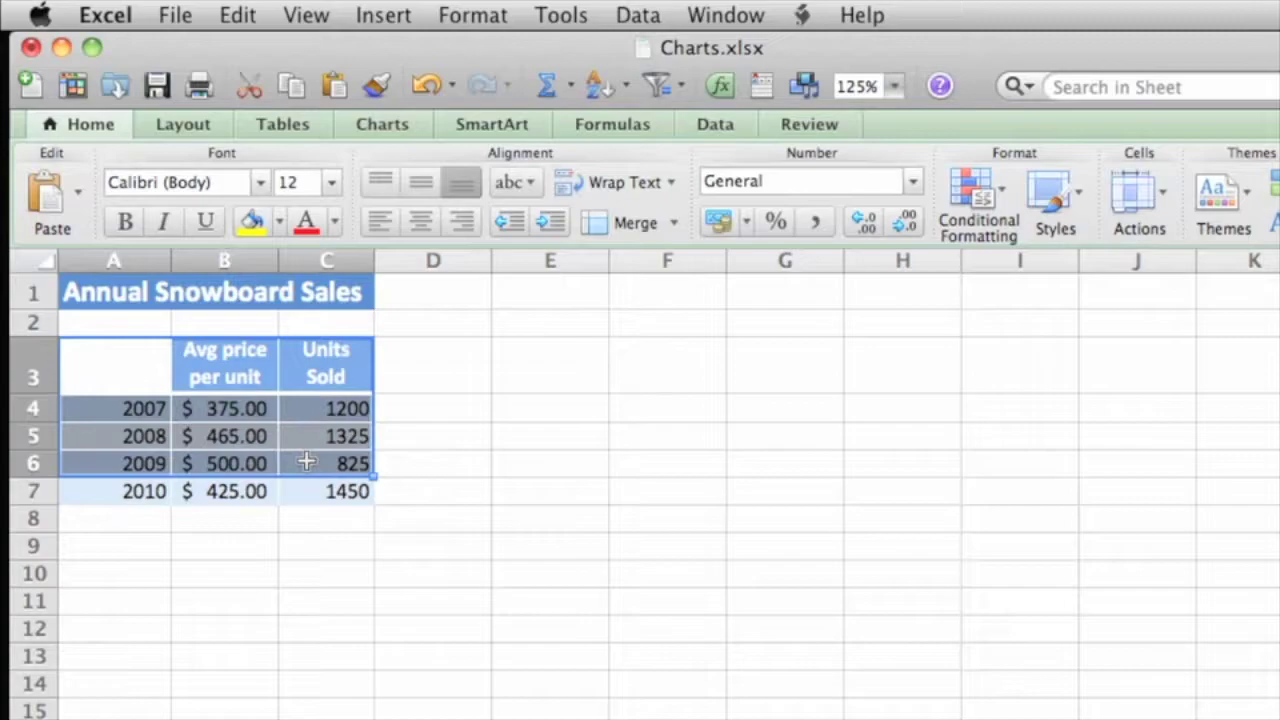
{"action": "left_click", "coordinate": [366, 130]}
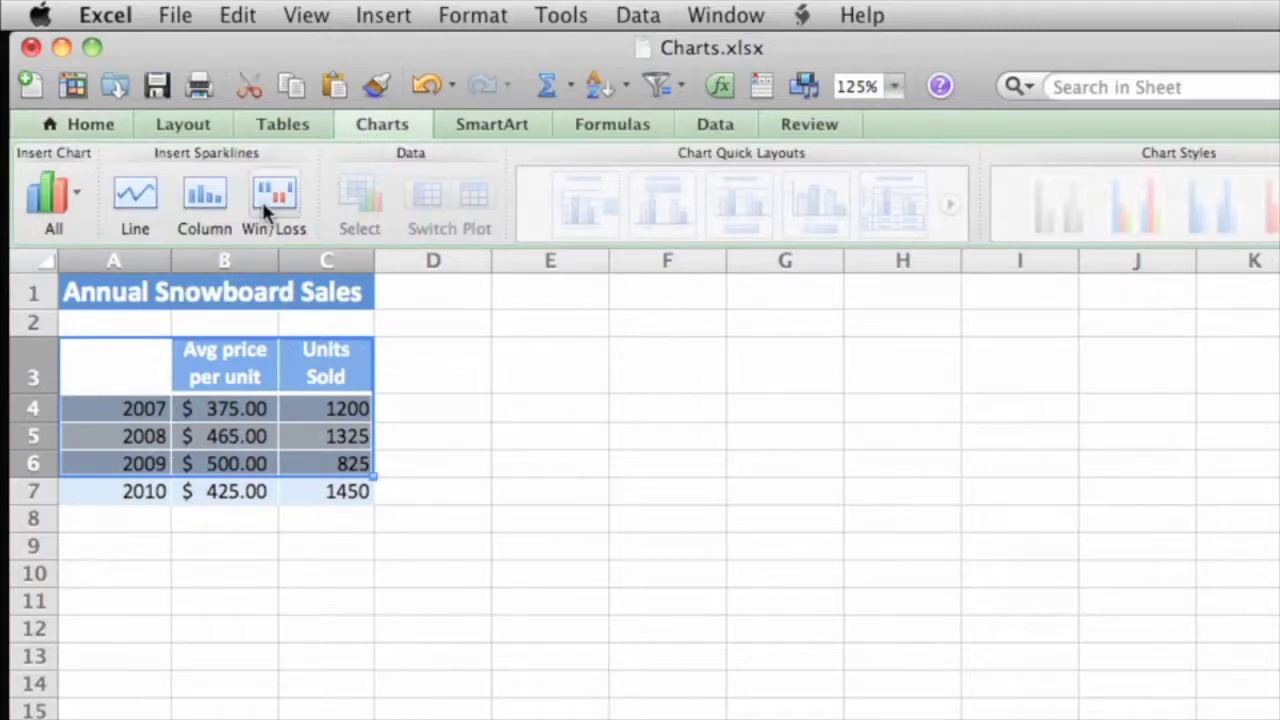
{"action": "left_click", "coordinate": [78, 204]}
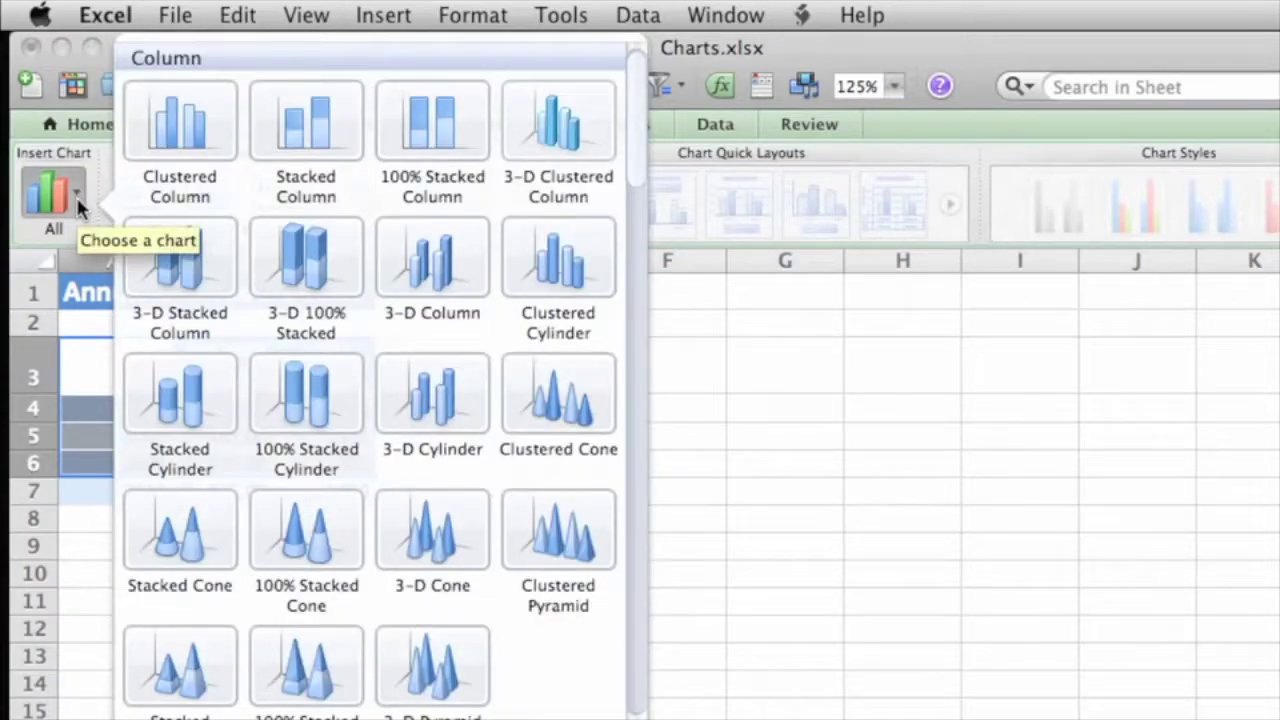
{"action": "left_click", "coordinate": [216, 136]}
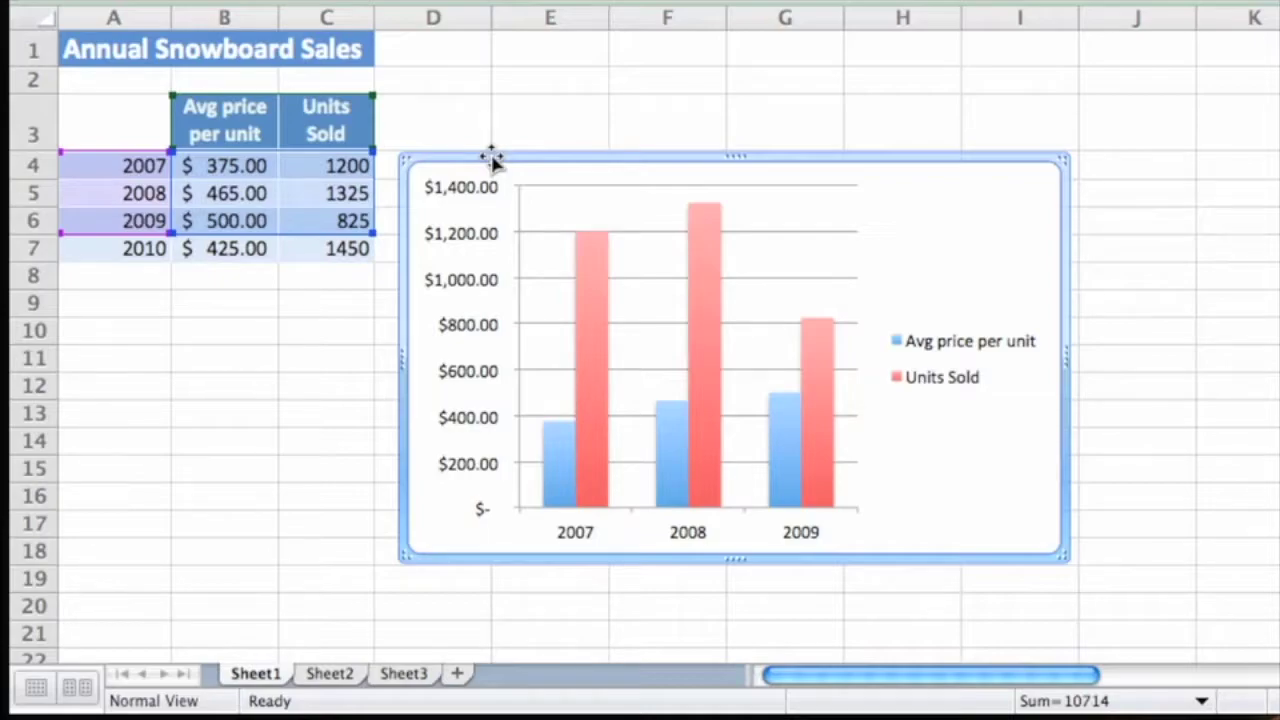
- Move the chart up beside the table and enlarge it to about 4.37 inches high and 6.55 inches wide
{"action": "left_click_drag", "start_coordinate": [491, 157], "coordinate": [491, 46]}
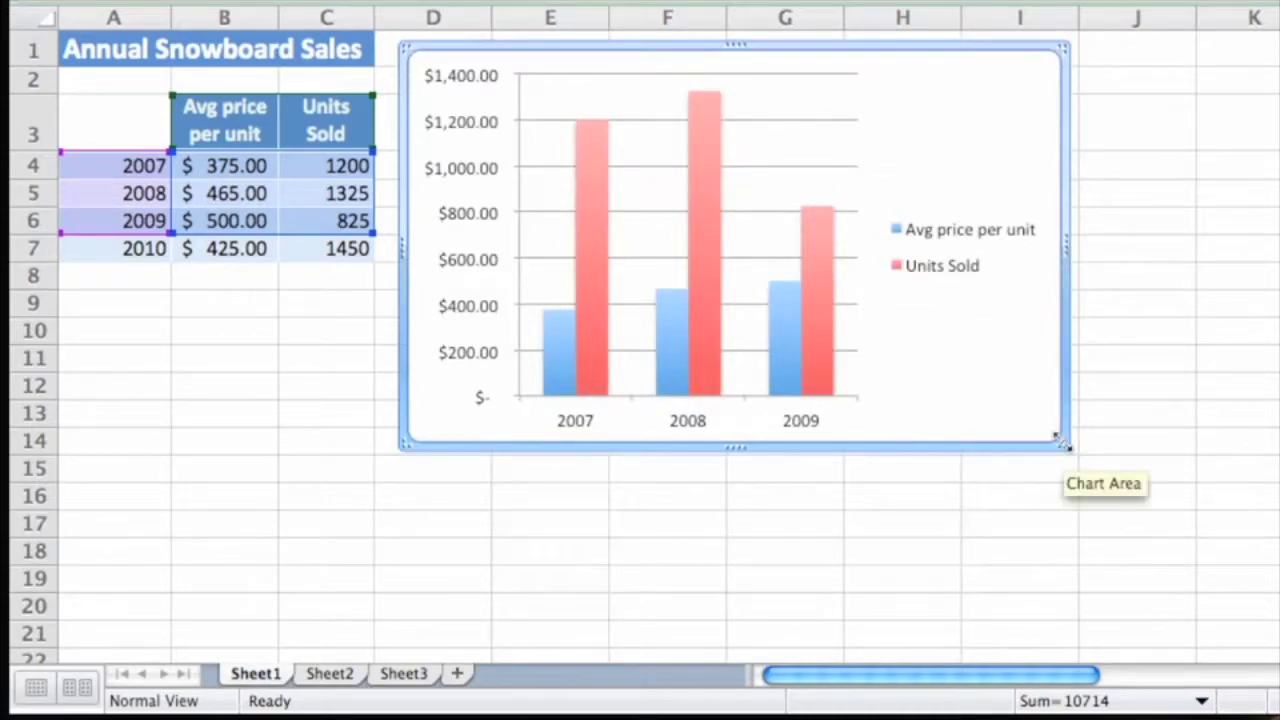
{"action": "left_click_drag", "start_coordinate": [1068, 444], "coordinate": [1254, 613]}
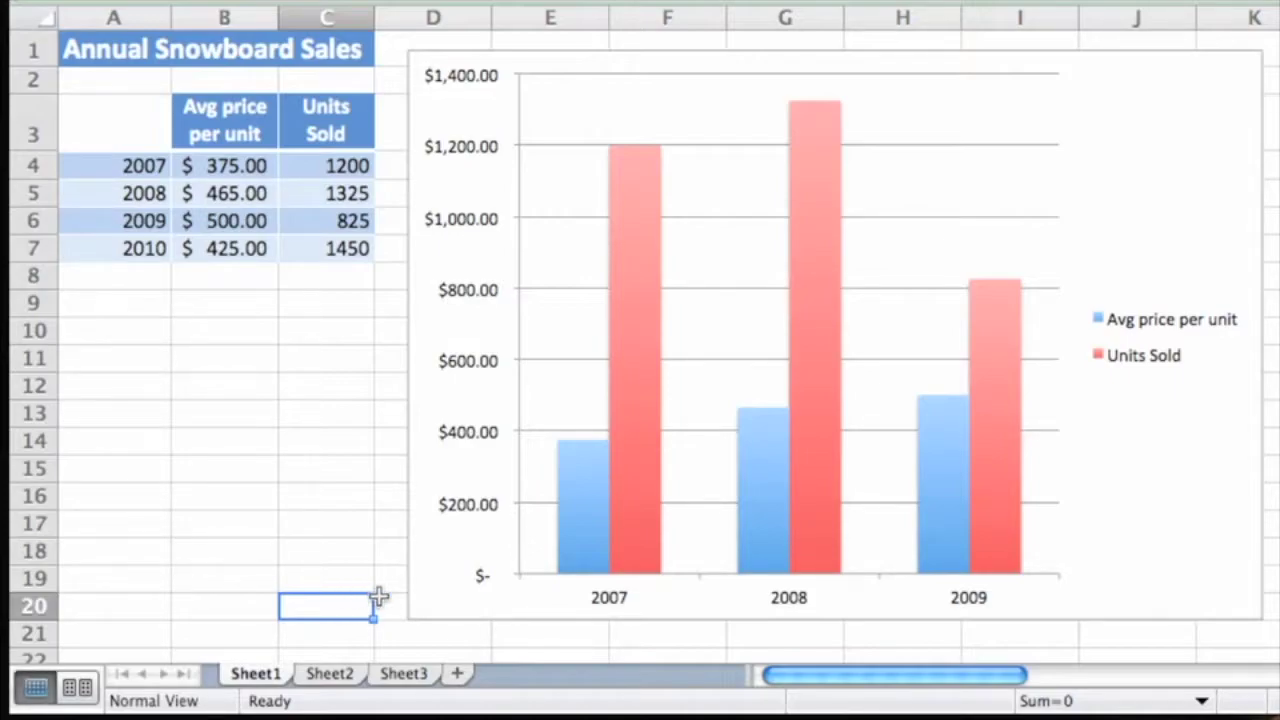
- Select the chart and extend its source data range to include the 2010 row
{"action": "left_click", "coordinate": [418, 605]}
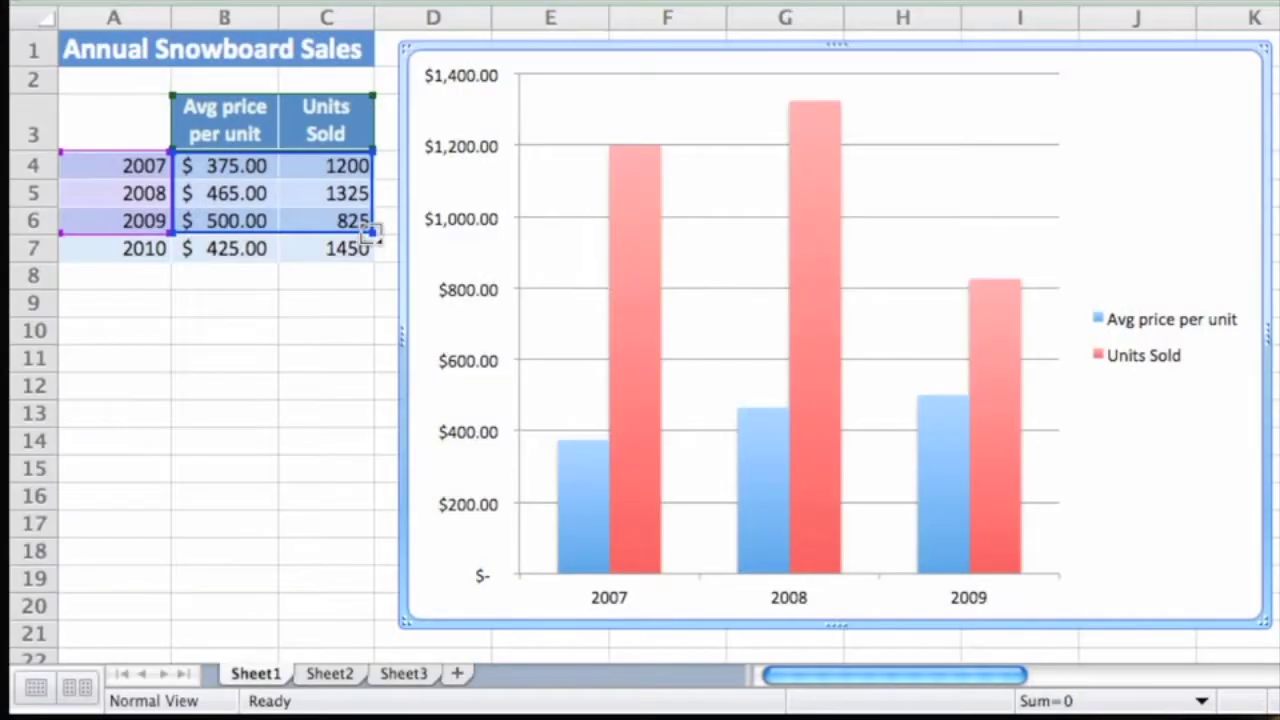
{"action": "left_click_drag", "start_coordinate": [371, 232], "coordinate": [371, 258]}
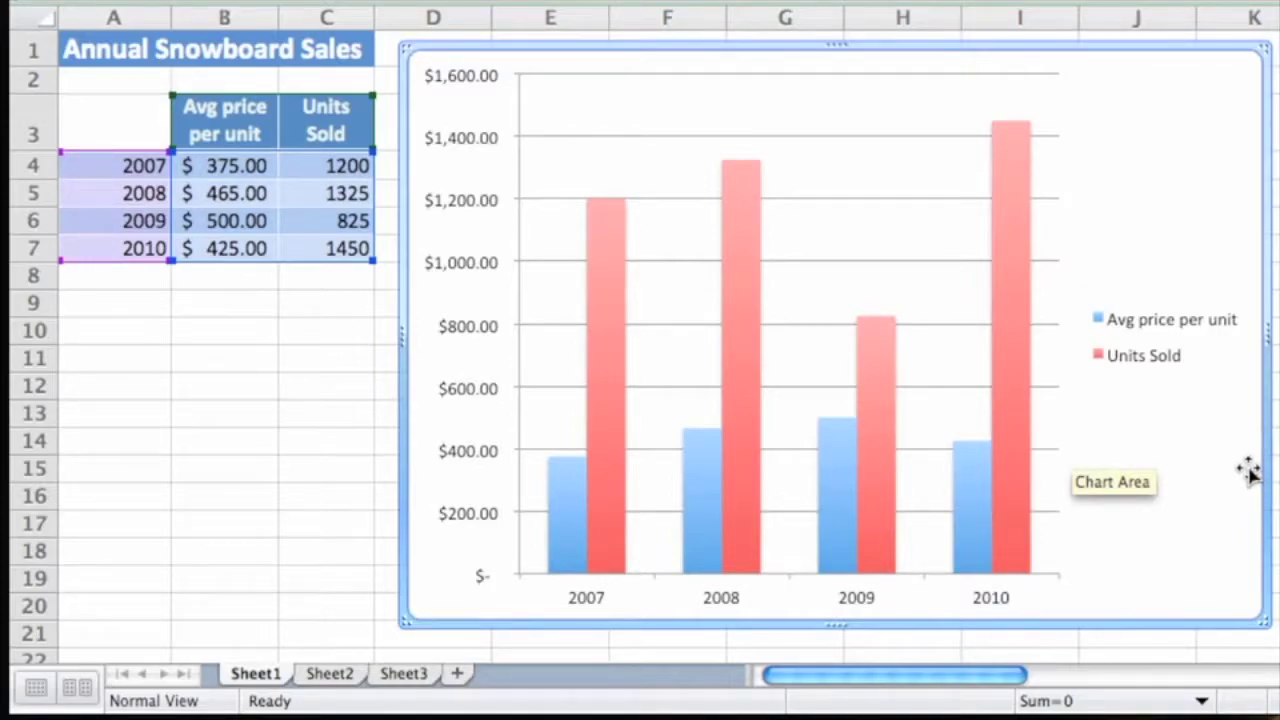
- Set the 2007 average price per unit in cell B4 to 325 and check the matching chart column
{"action": "left_click", "coordinate": [257, 166]}
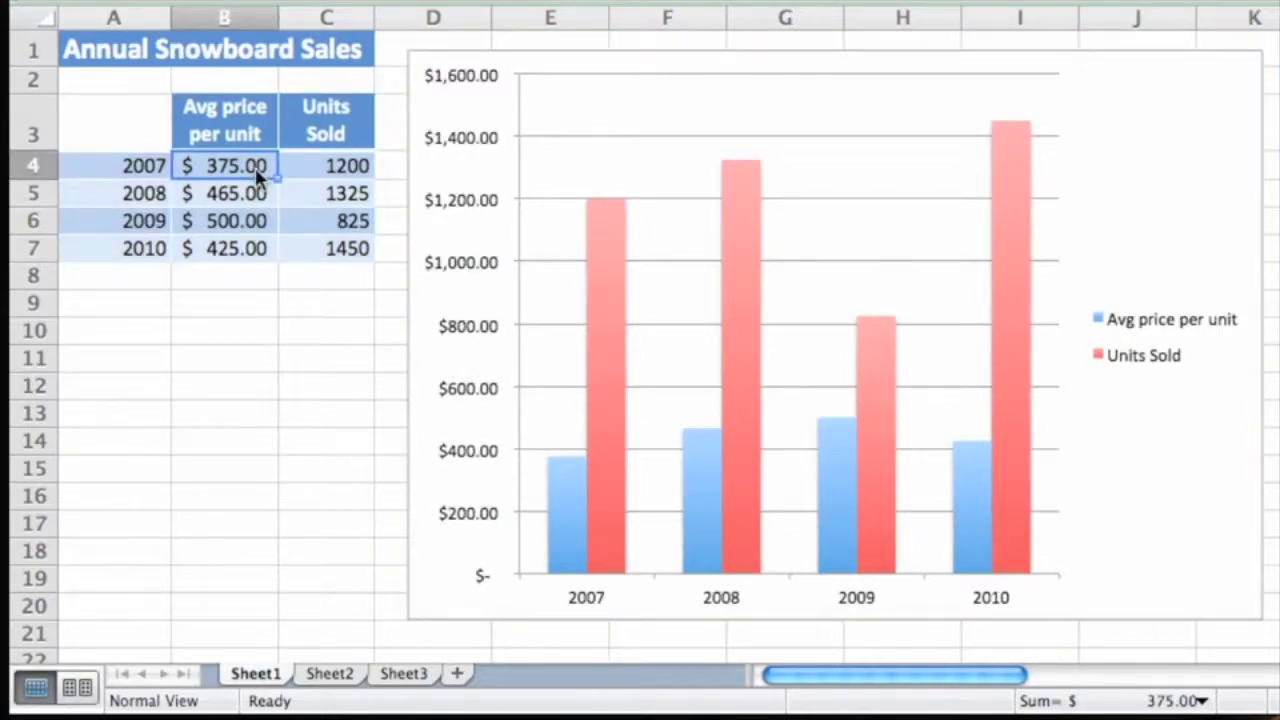
{"action": "type", "text": "325"}
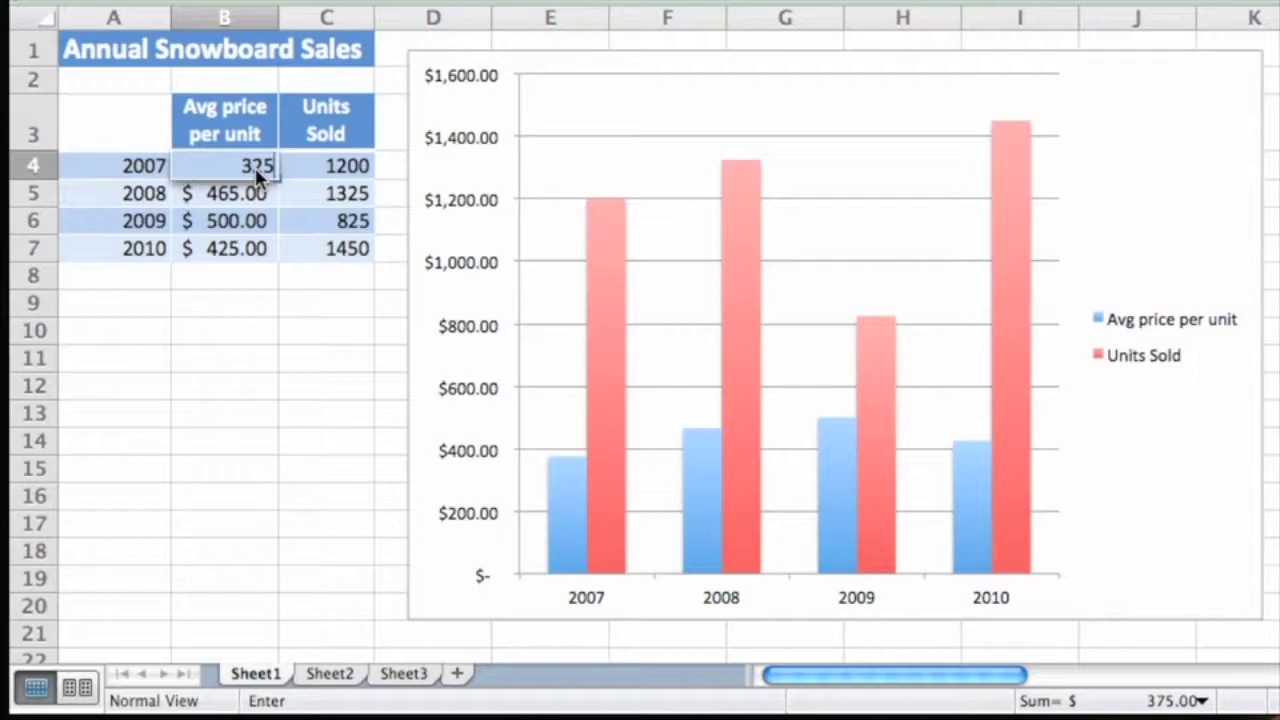
{"action": "key", "text": "Return"}
{"action": "mouse_move", "coordinate": [550, 508]}
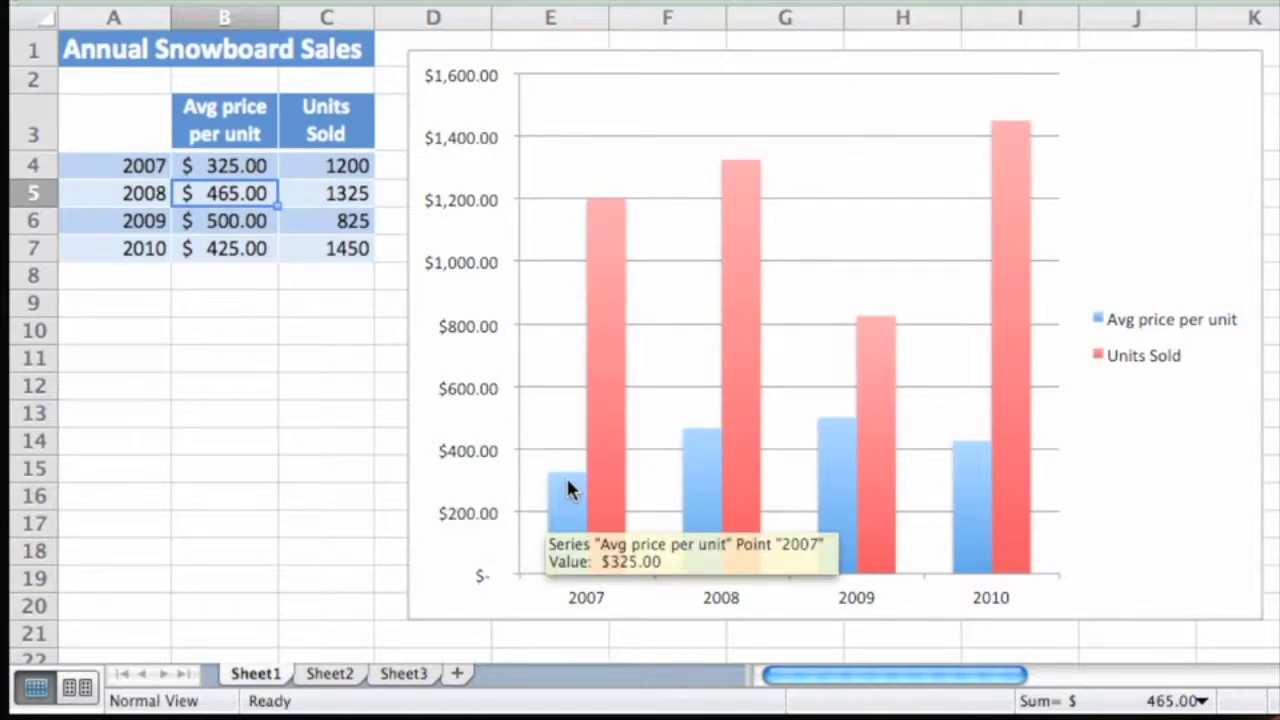
- Select the chart and look over the layout and formatting options available for it
{"action": "left_click", "coordinate": [407, 465]}
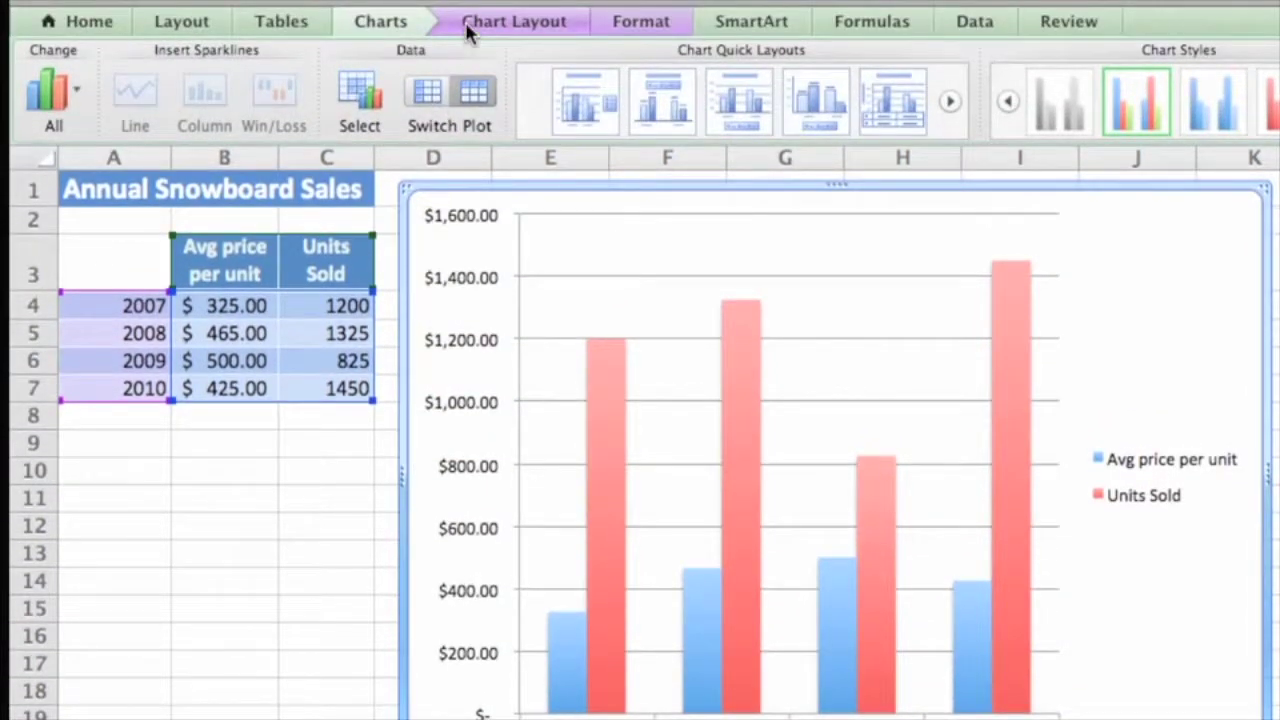
{"action": "left_click", "coordinate": [572, 20]}
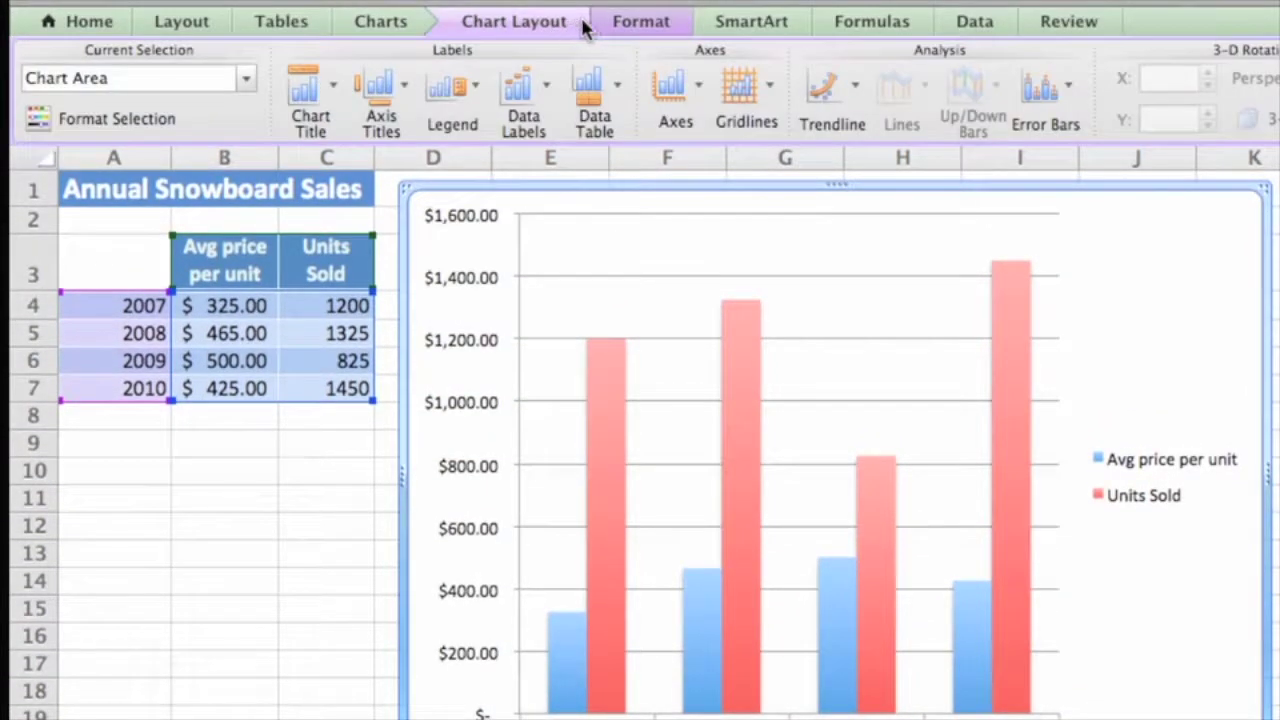
{"action": "left_click", "coordinate": [682, 24]}
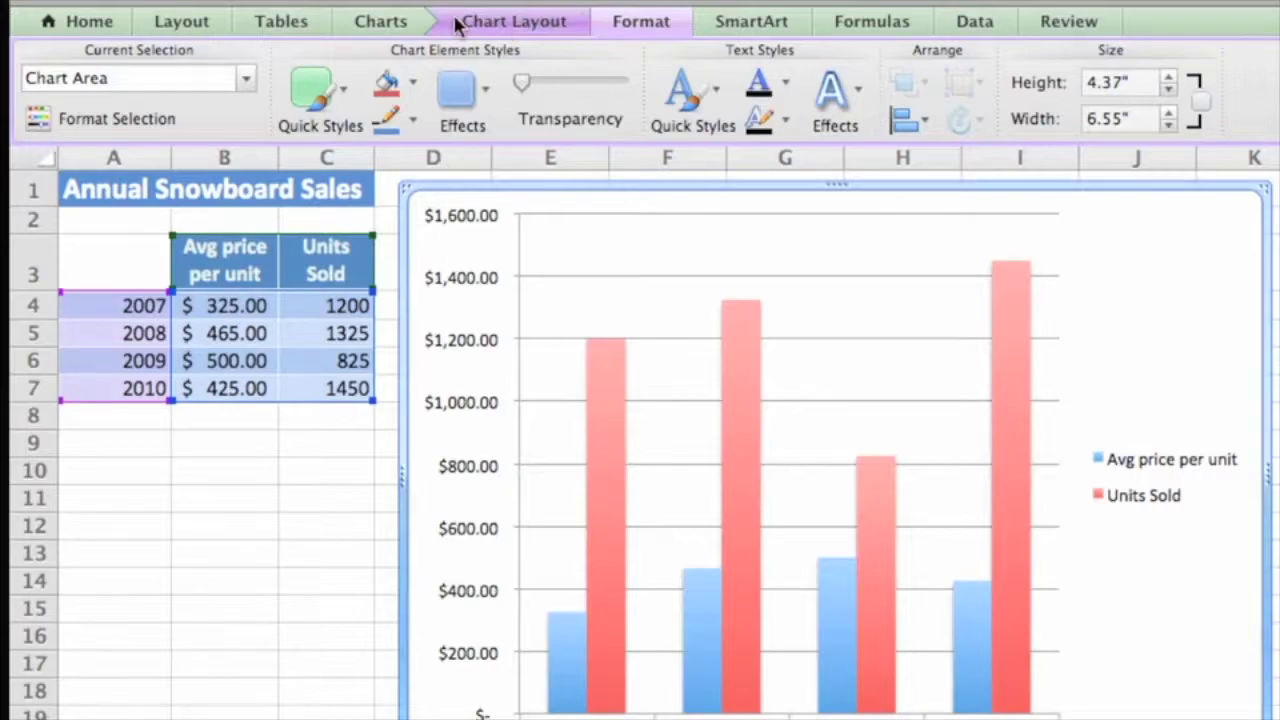
{"action": "left_click", "coordinate": [415, 20]}
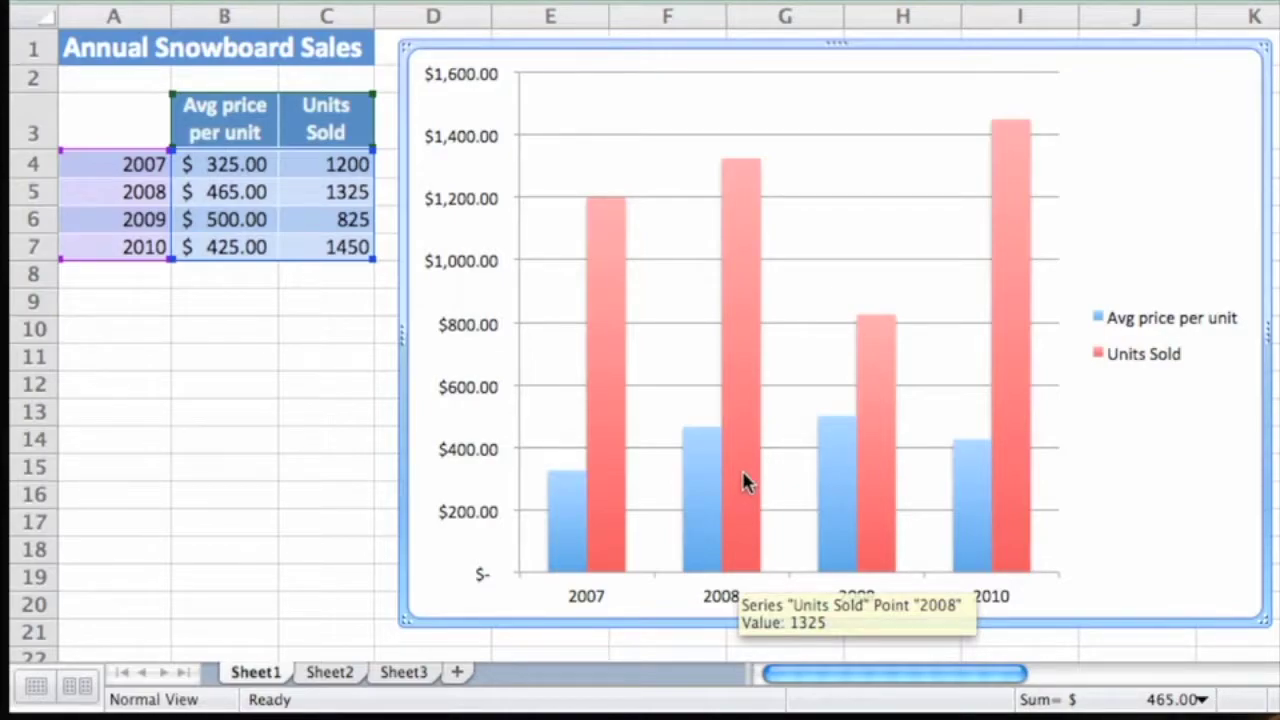
- Try plotting the years as the data series, and restore the years to the horizontal axis
{"action": "mouse_move", "coordinate": [705, 477]}
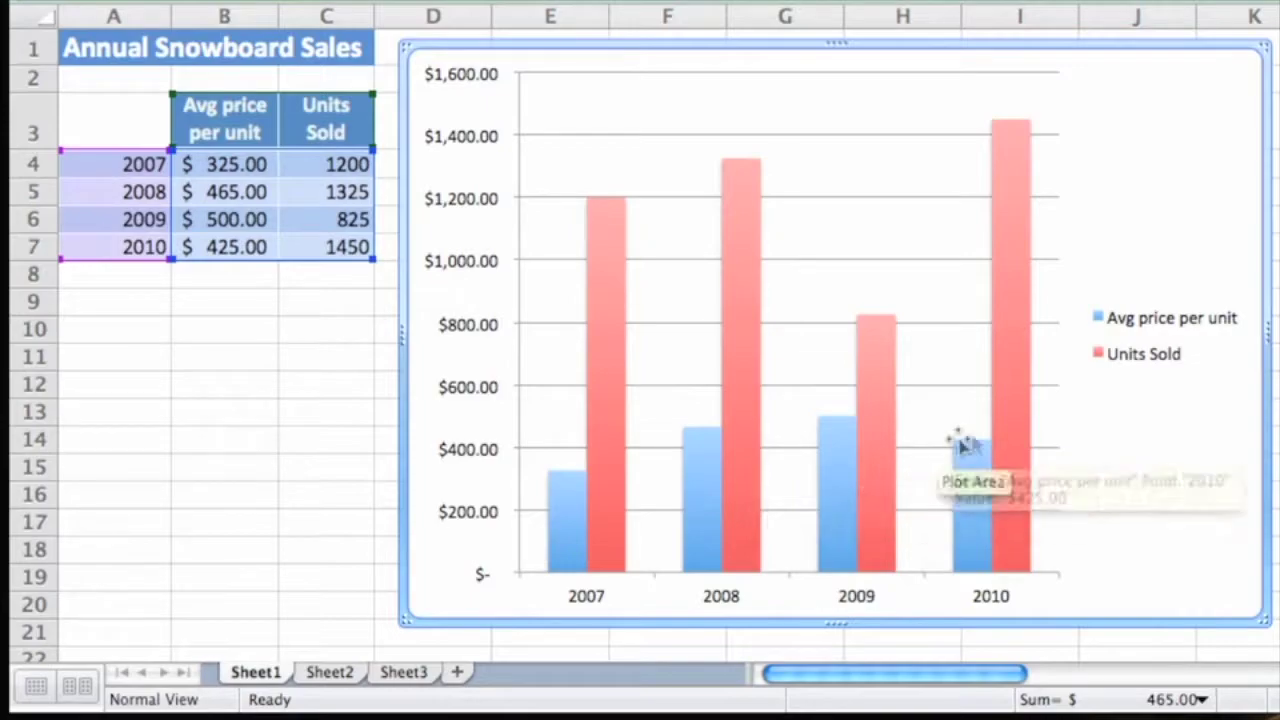
{"action": "mouse_move", "coordinate": [976, 479]}
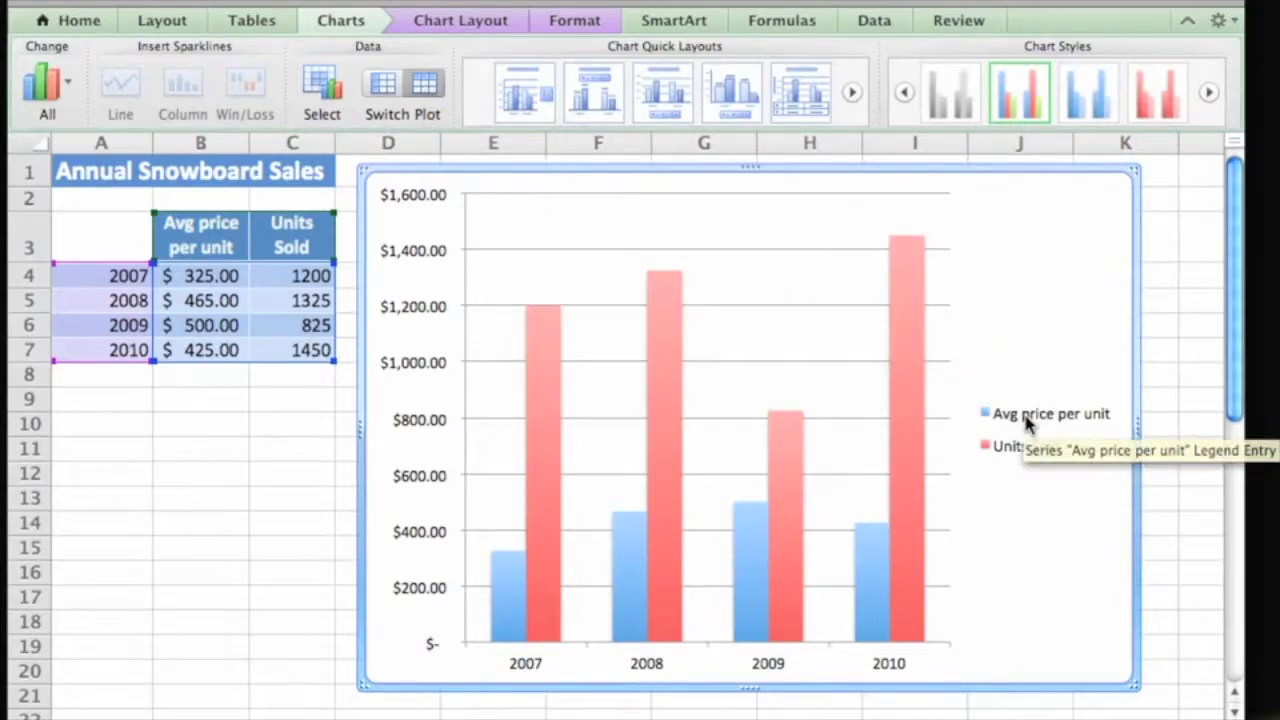
{"action": "left_click", "coordinate": [383, 90]}
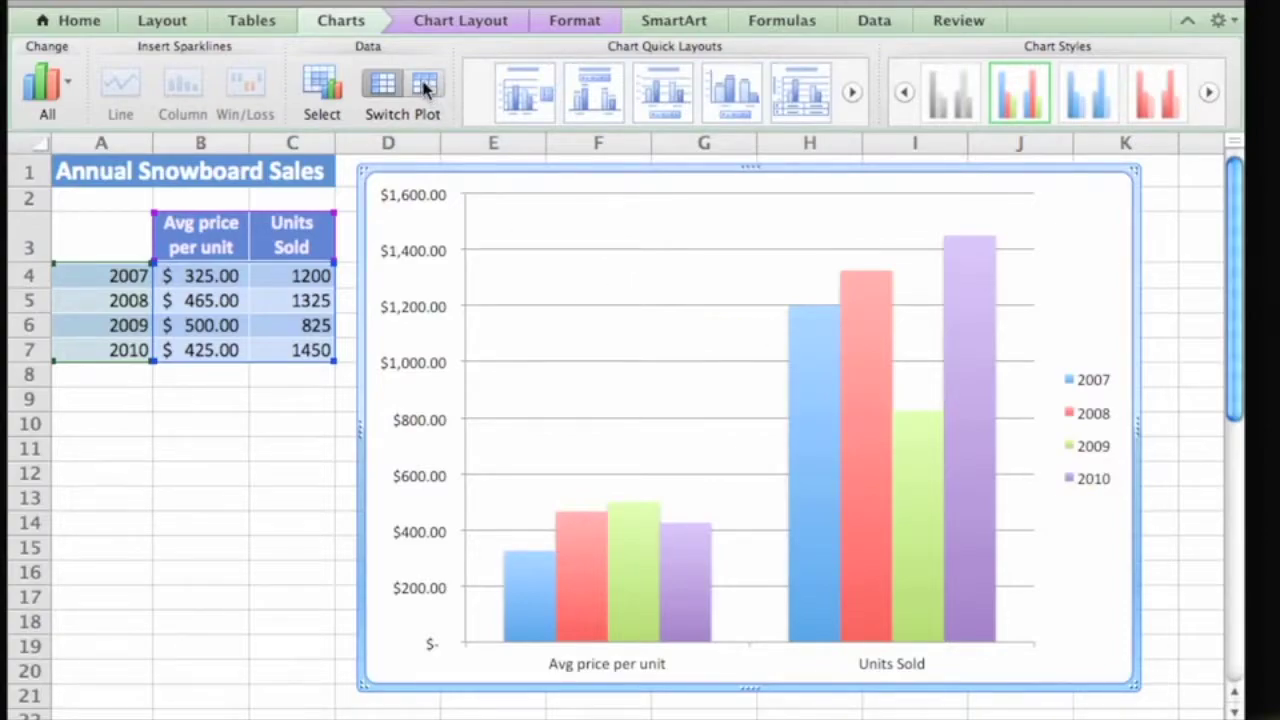
{"action": "left_click", "coordinate": [425, 86]}
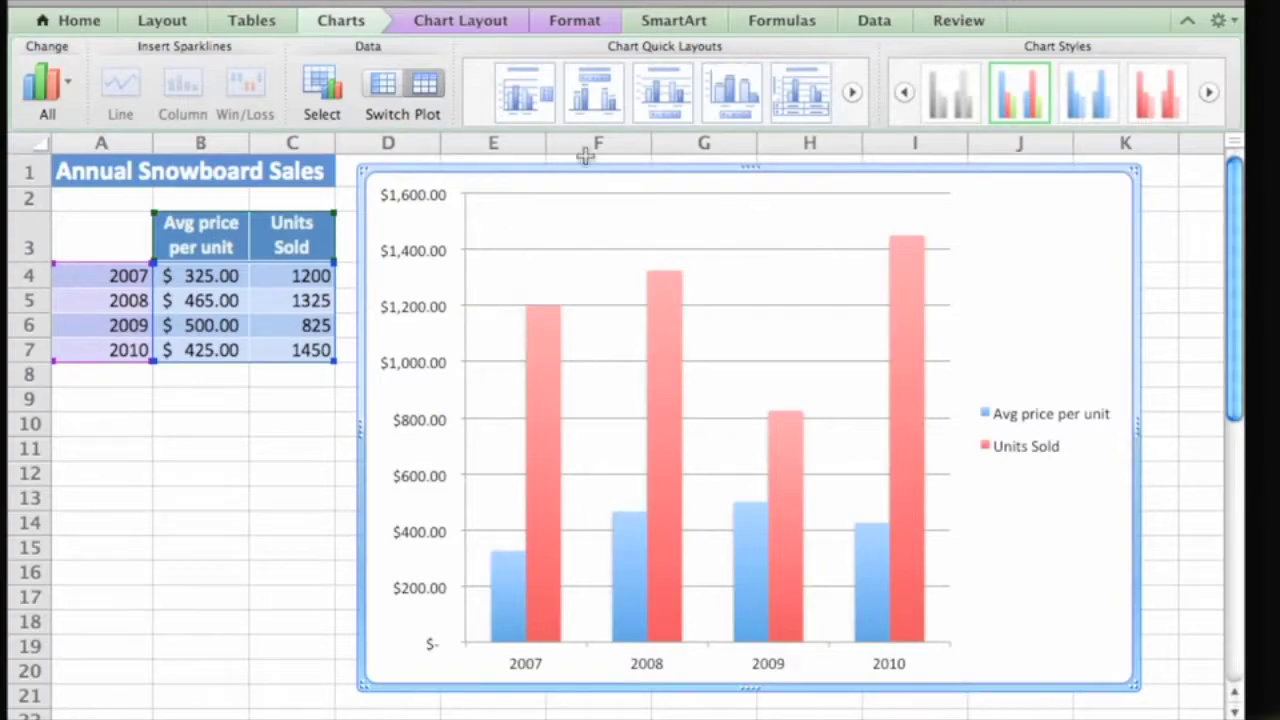
- Apply the first quick layout to the chart, with a title above the plot and the legend beside it
{"action": "mouse_move", "coordinate": [664, 135]}
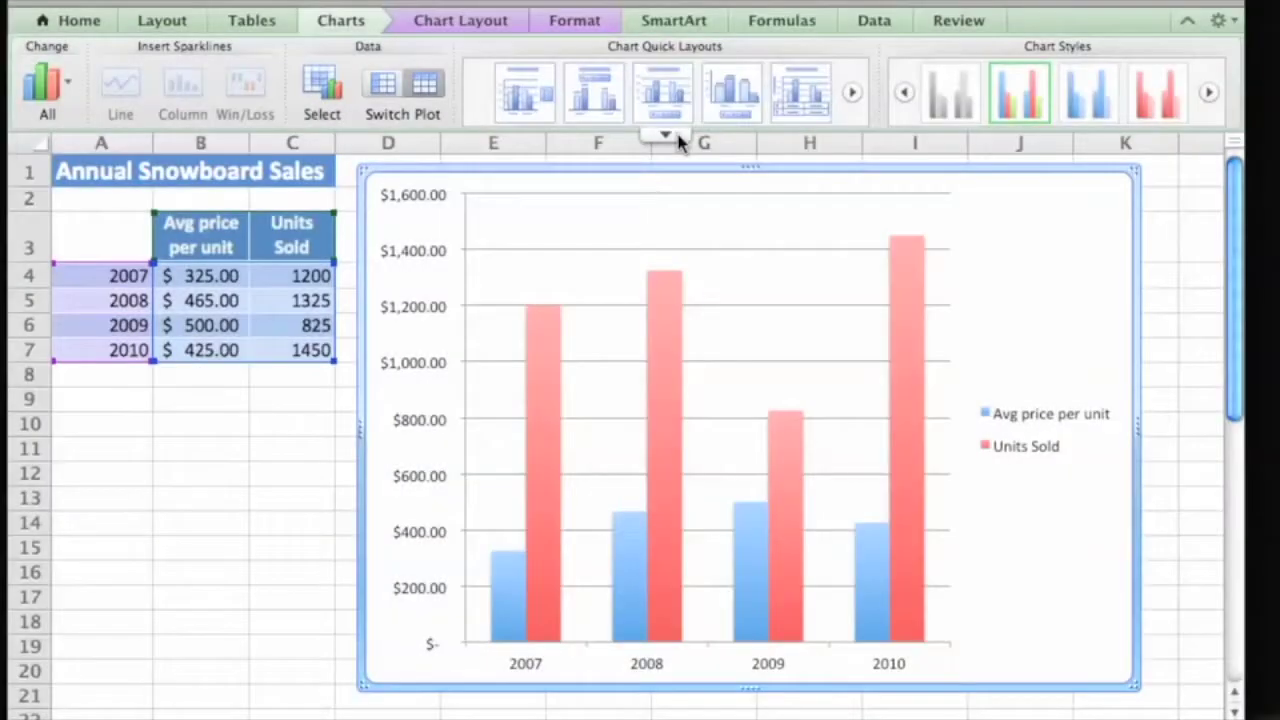
{"action": "left_click", "coordinate": [668, 137]}
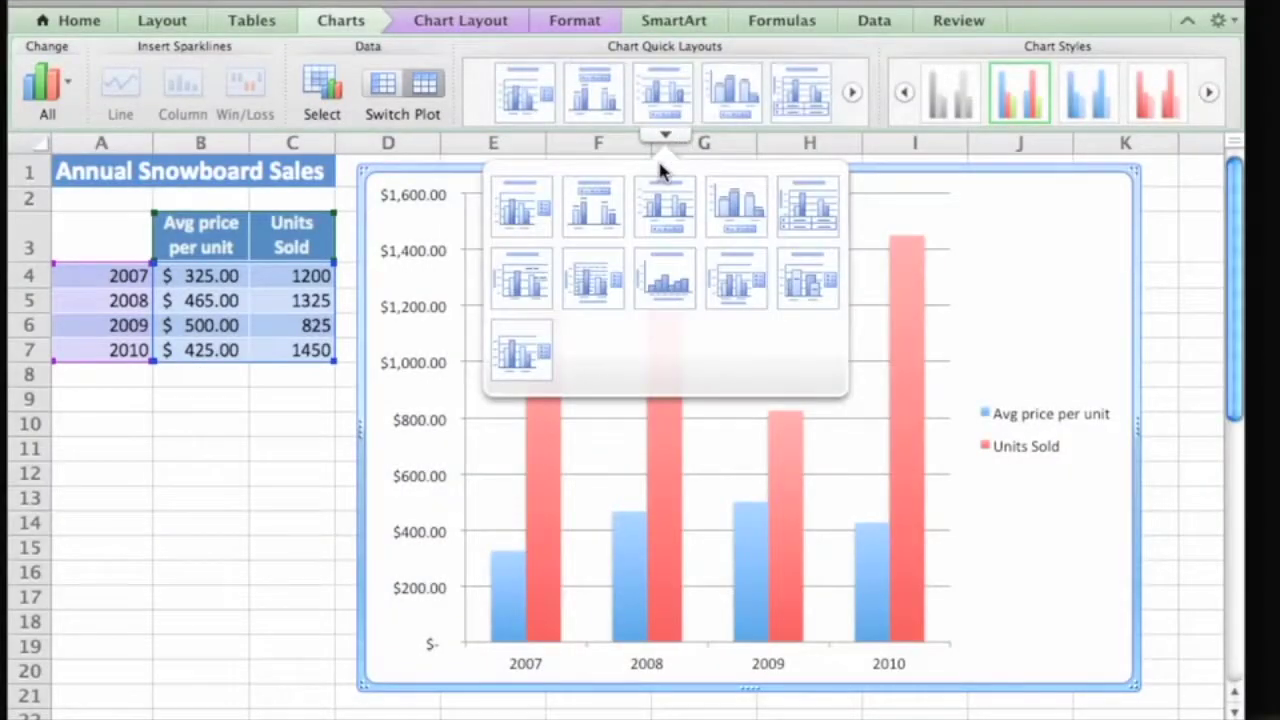
{"action": "left_click", "coordinate": [530, 214]}
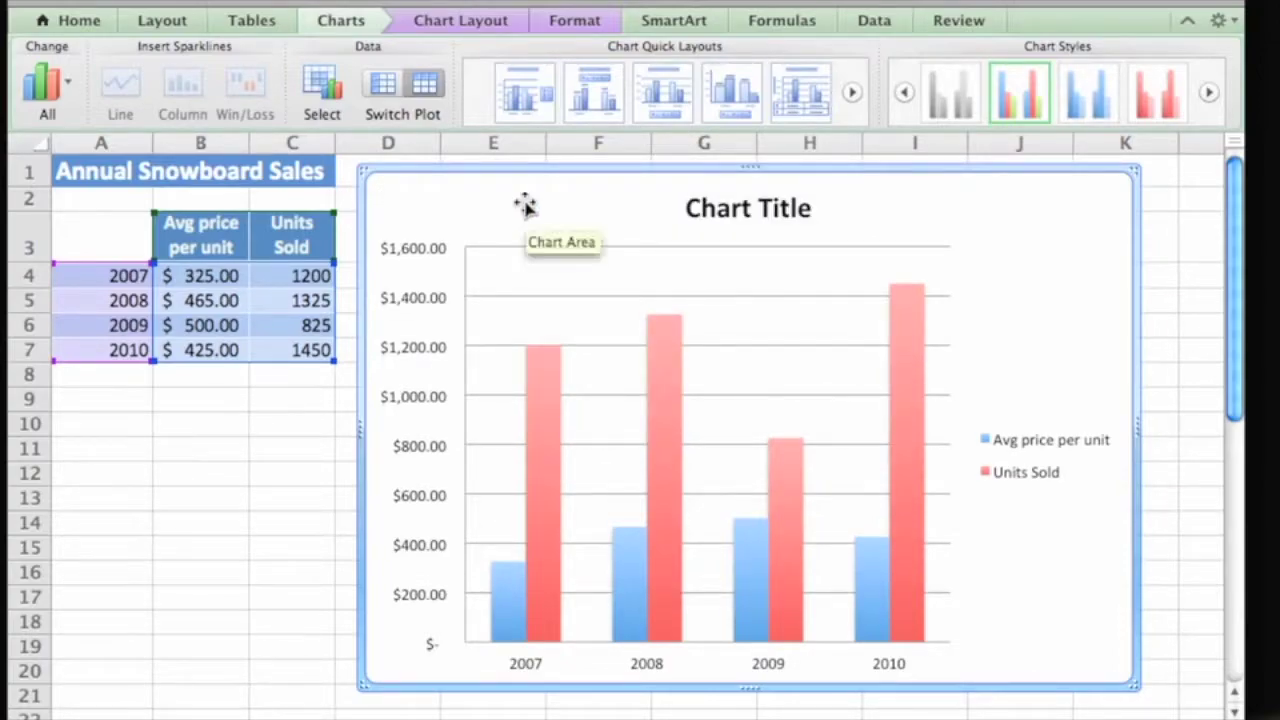
- Add a horizontal axis title to the chart using the Title Below Axis option
{"action": "left_click", "coordinate": [517, 25]}
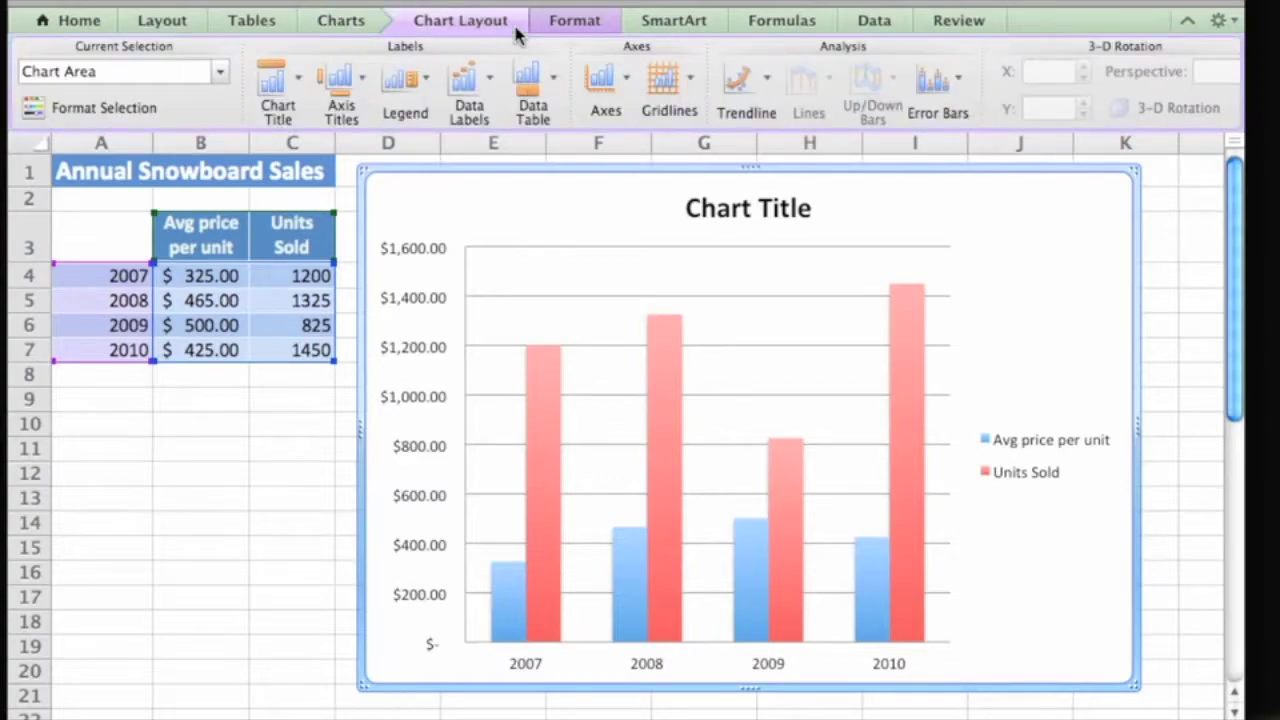
{"action": "left_click", "coordinate": [364, 81]}
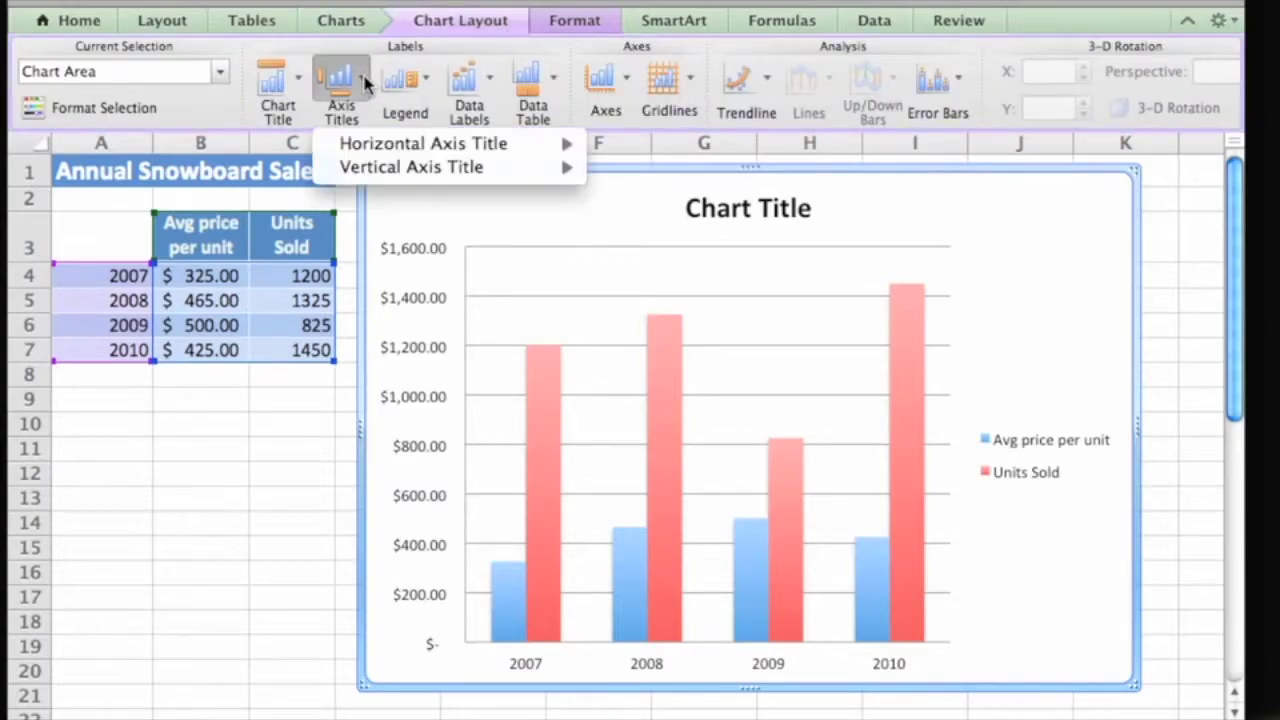
{"action": "mouse_move", "coordinate": [400, 148]}
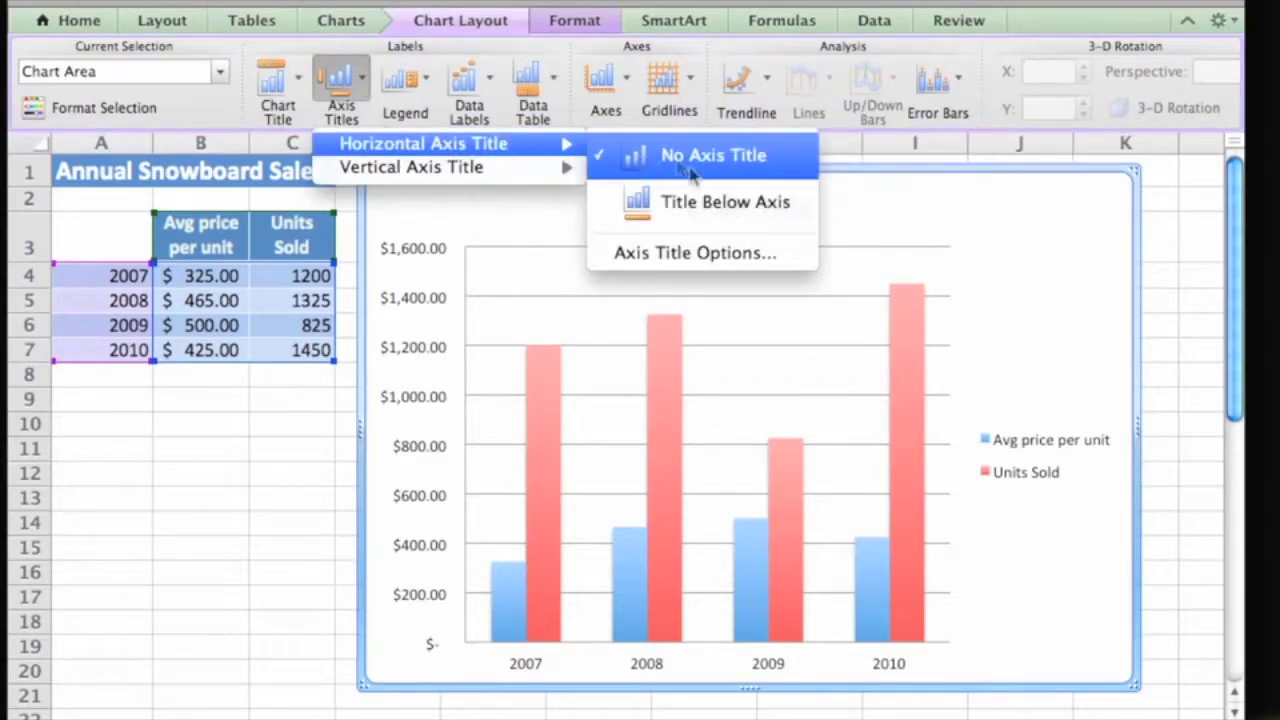
{"action": "left_click", "coordinate": [723, 201]}
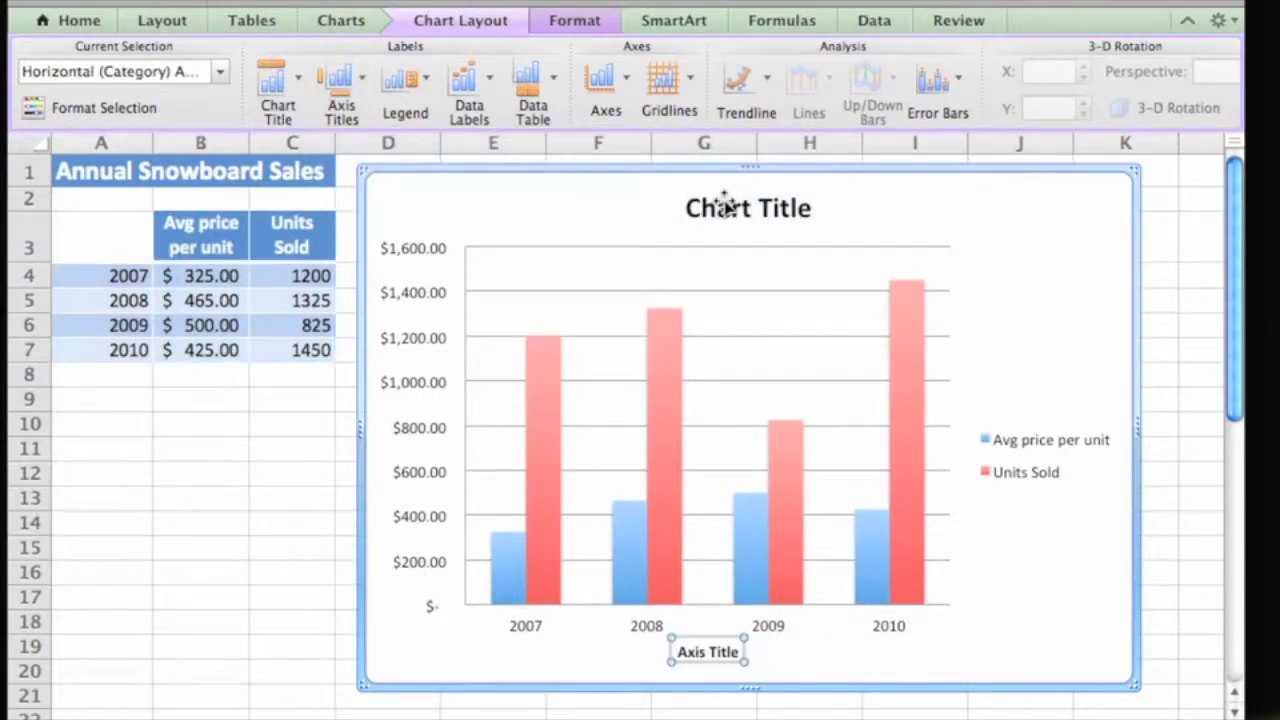
- Add a vertical axis title to the chart using the Rotated Title option
{"action": "left_click", "coordinate": [364, 88]}
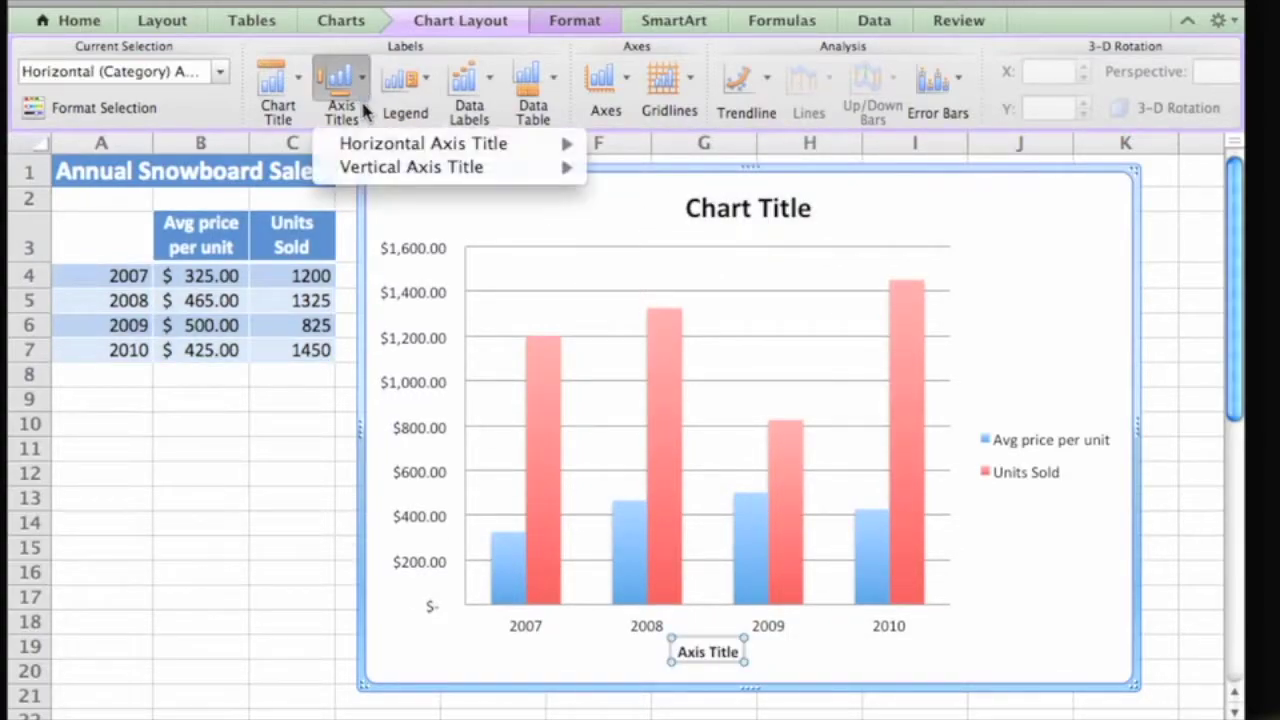
{"action": "mouse_move", "coordinate": [400, 168]}
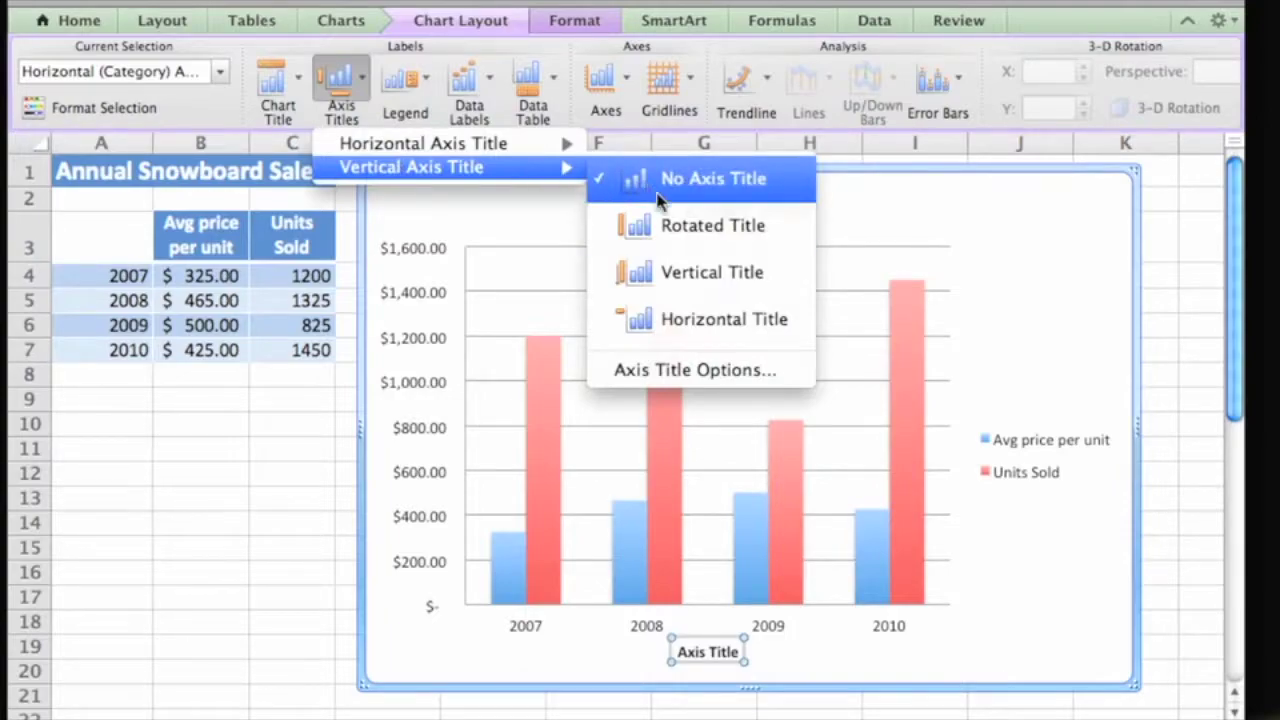
{"action": "left_click", "coordinate": [779, 230]}
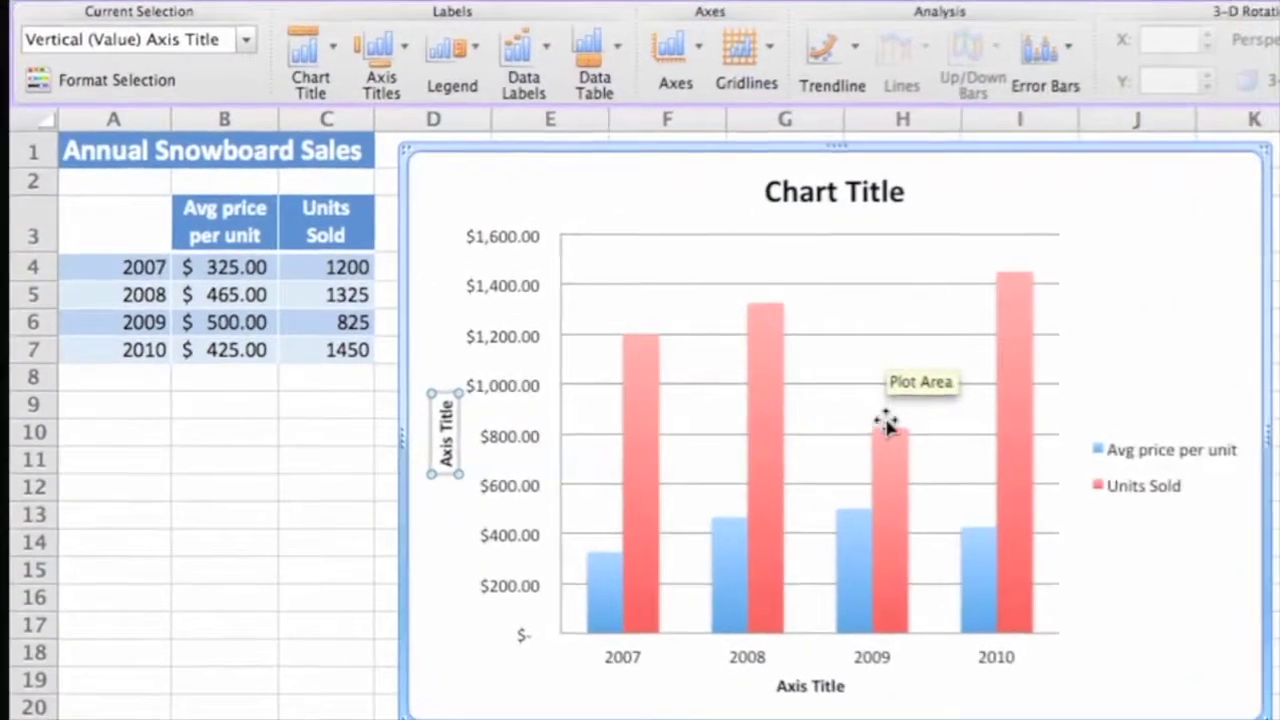
- Replace the horizontal axis title's placeholder text with "Year"
{"action": "left_click", "coordinate": [846, 688]}
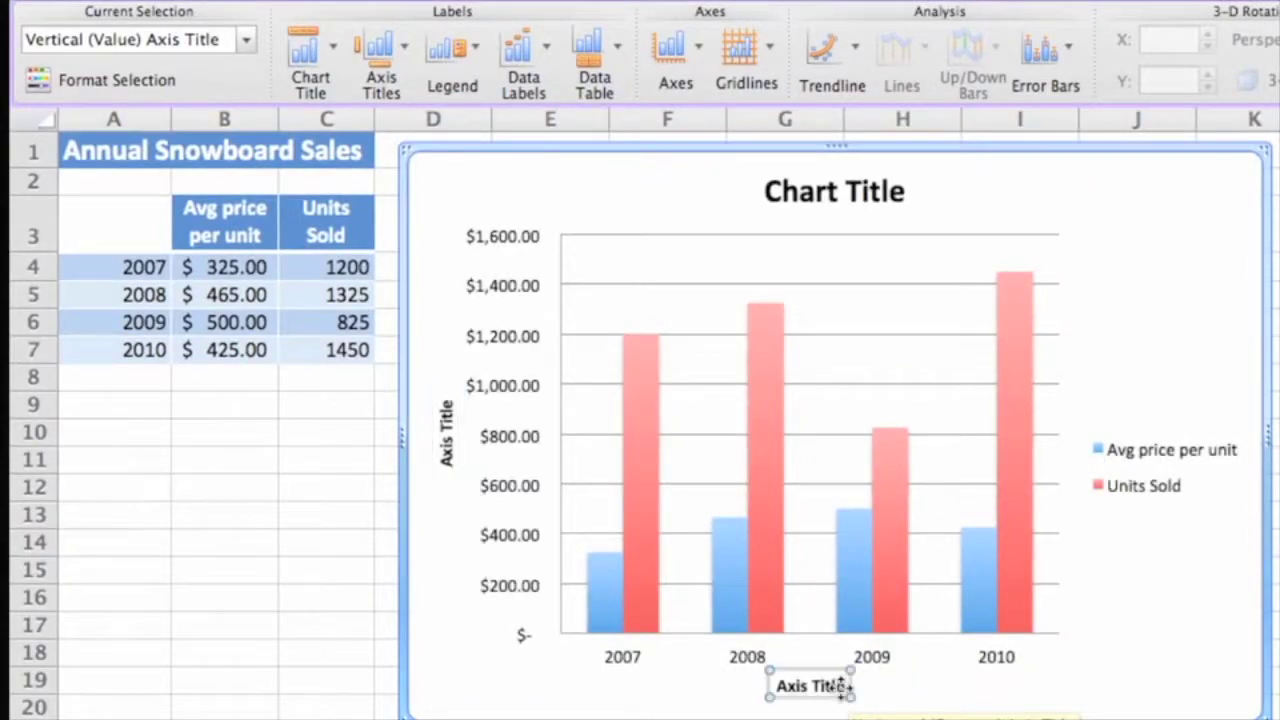
{"action": "left_click_drag", "start_coordinate": [846, 688], "coordinate": [771, 686]}
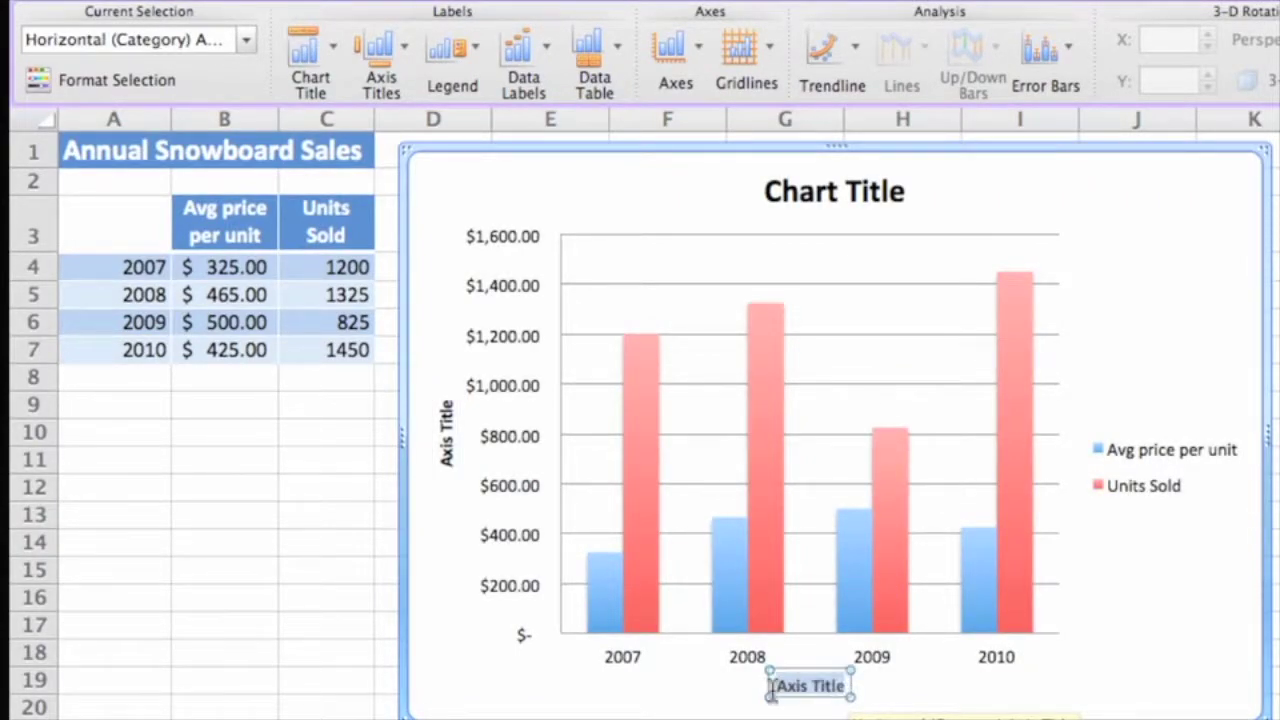
{"action": "type", "text": "Year"}
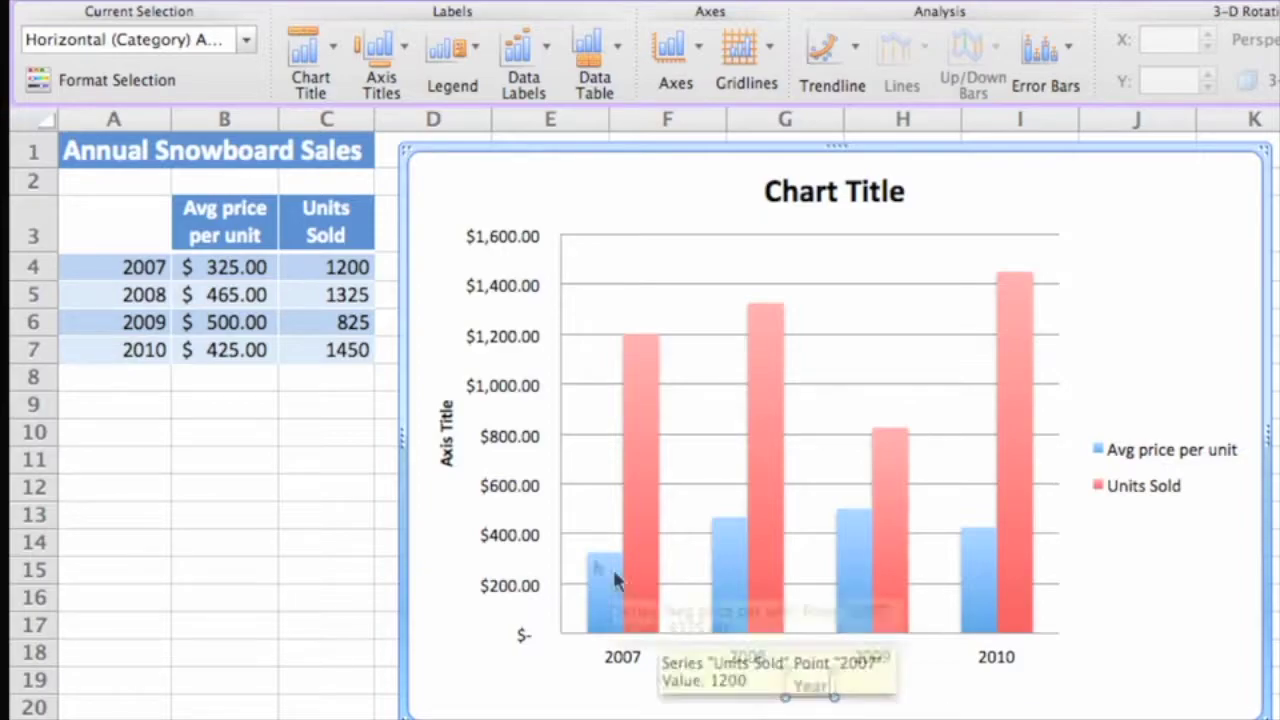
- Replace the vertical axis title's placeholder text with "Dollars"
{"action": "left_click", "coordinate": [447, 445]}
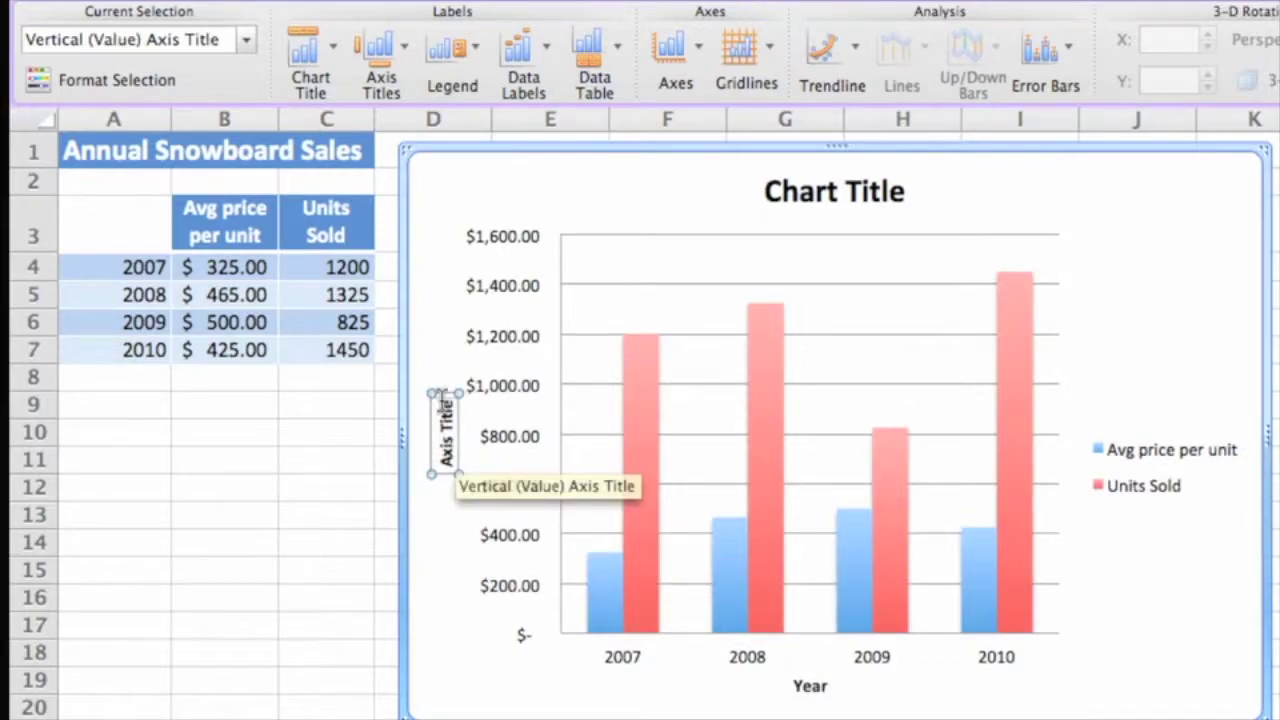
{"action": "left_click_drag", "start_coordinate": [447, 395], "coordinate": [448, 476]}
{"action": "type", "text": "Doll"}
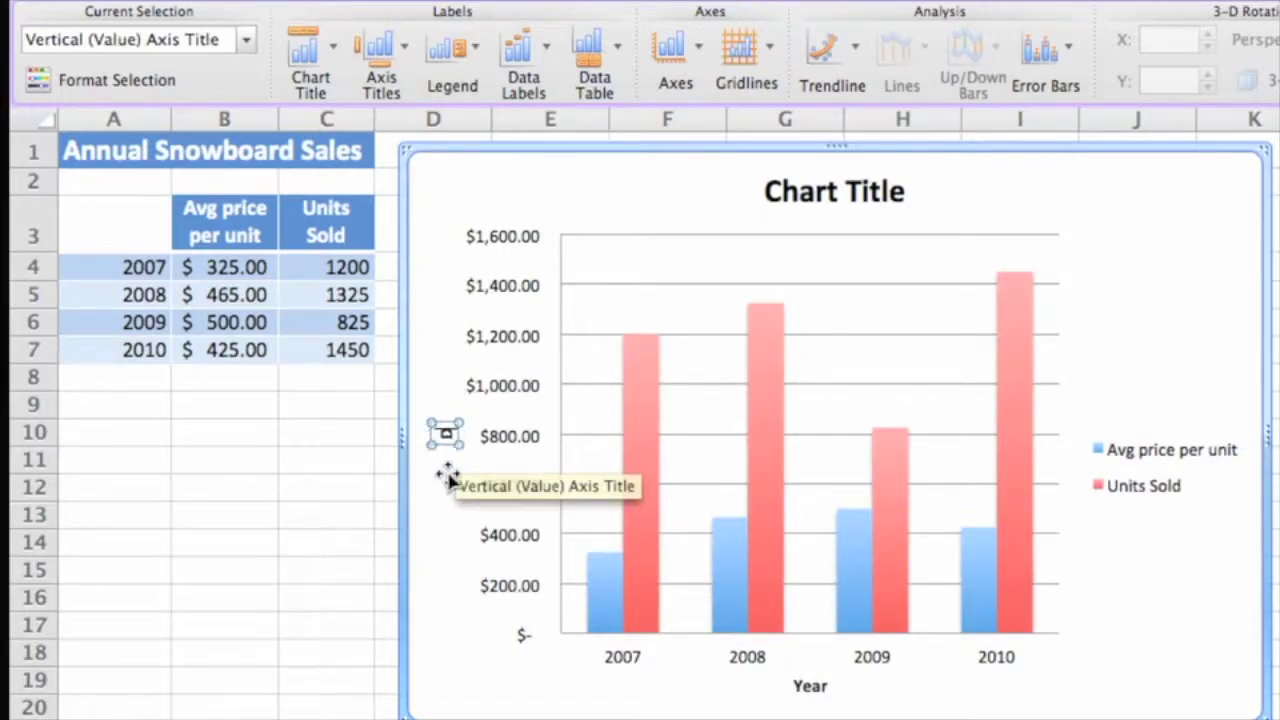
{"action": "type", "text": "ars"}
- Replace the chart title's placeholder text with "Snowboard Sales"
{"action": "left_click", "coordinate": [835, 195]}
{"action": "left_click_drag", "start_coordinate": [905, 195], "coordinate": [778, 203]}
{"action": "type", "text": "Snow"}
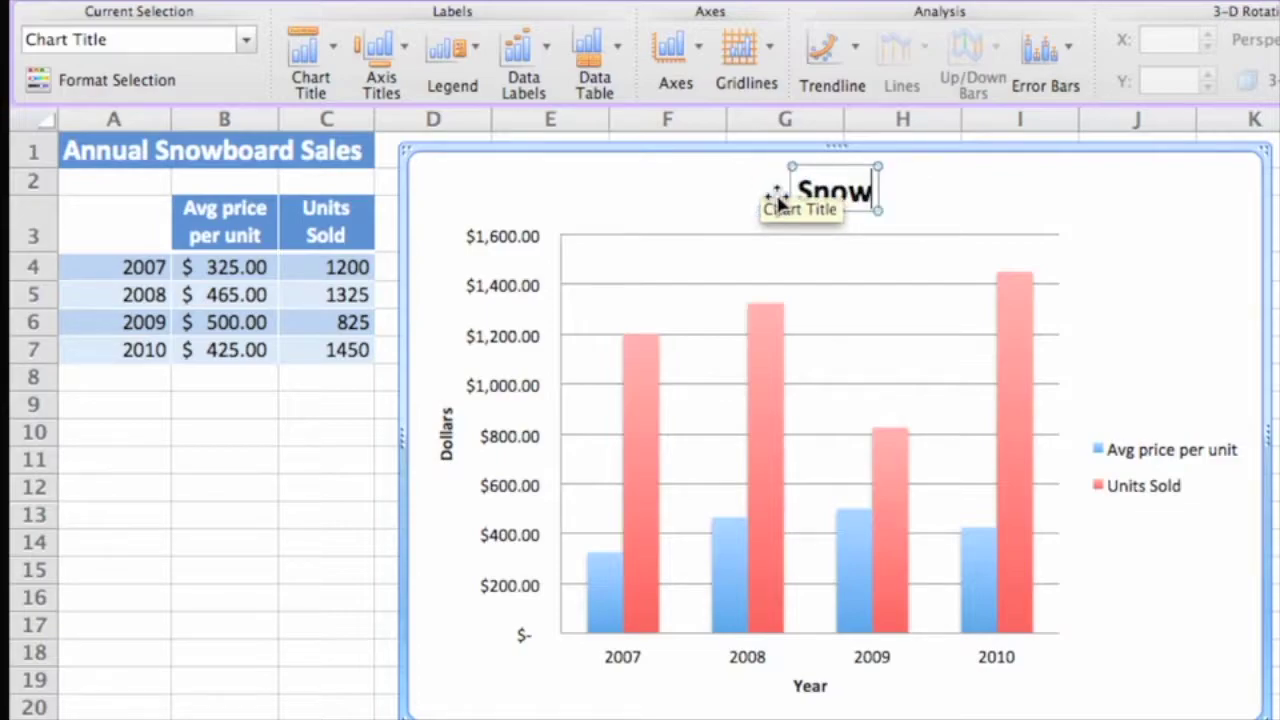
{"action": "type", "text": "board Sales"}
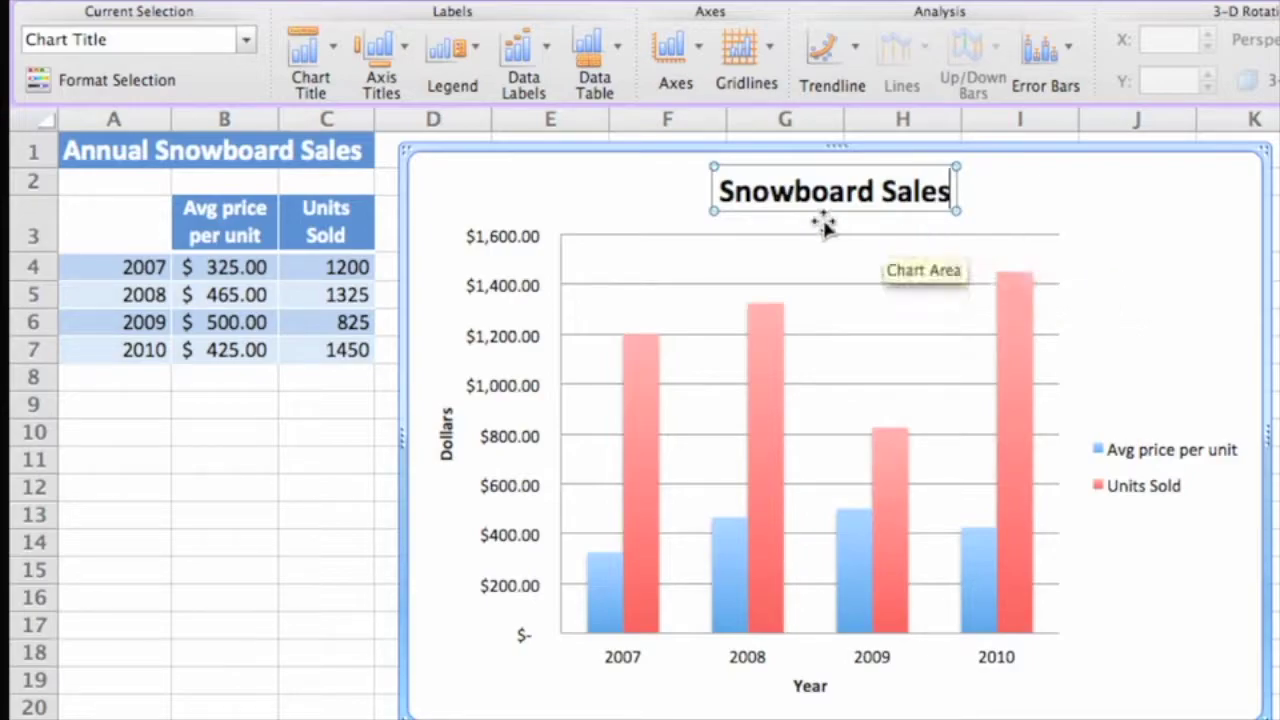
- Try value data labels on all columns of the chart and undo the addition
{"action": "left_click", "coordinate": [547, 58]}
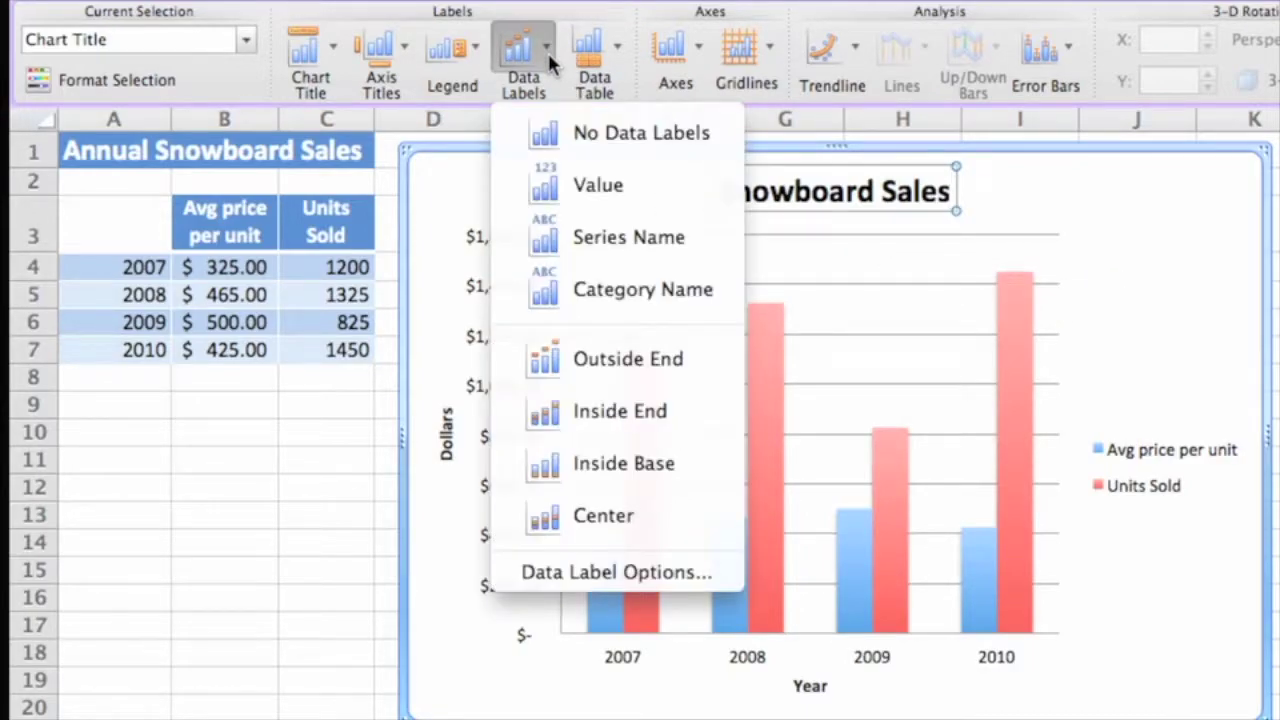
{"action": "left_click", "coordinate": [664, 190]}
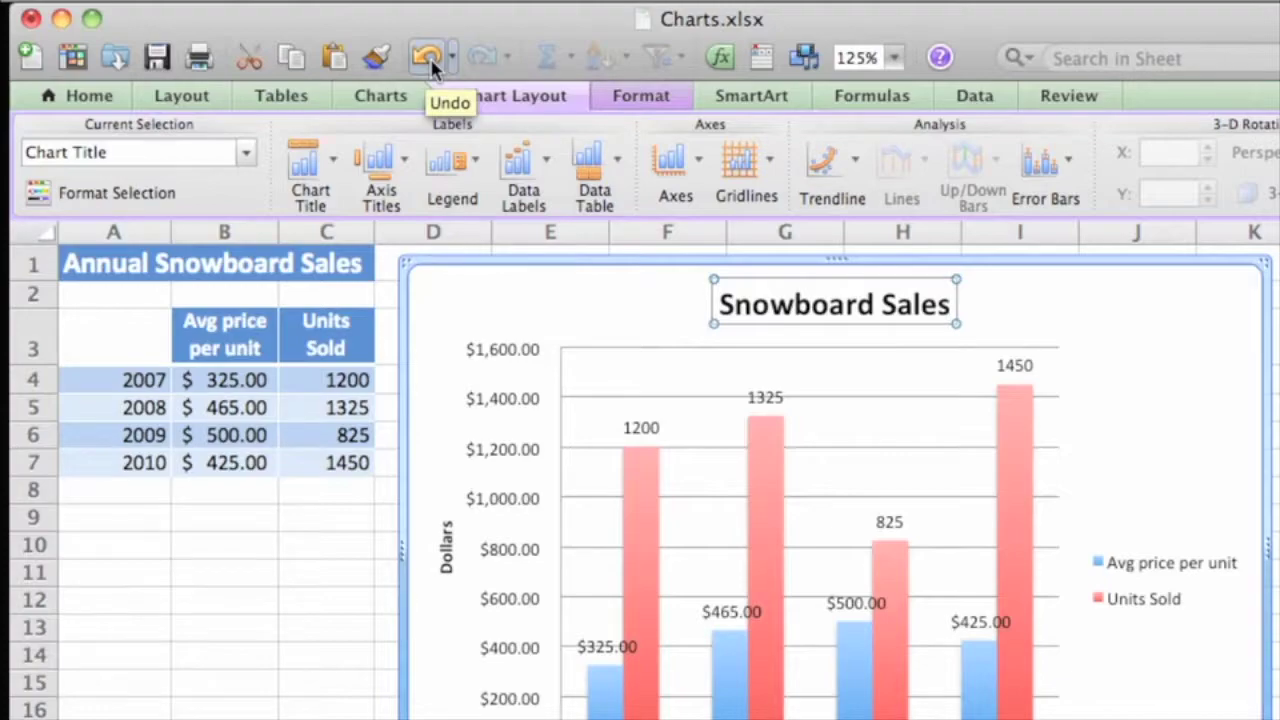
{"action": "left_click", "coordinate": [430, 60]}
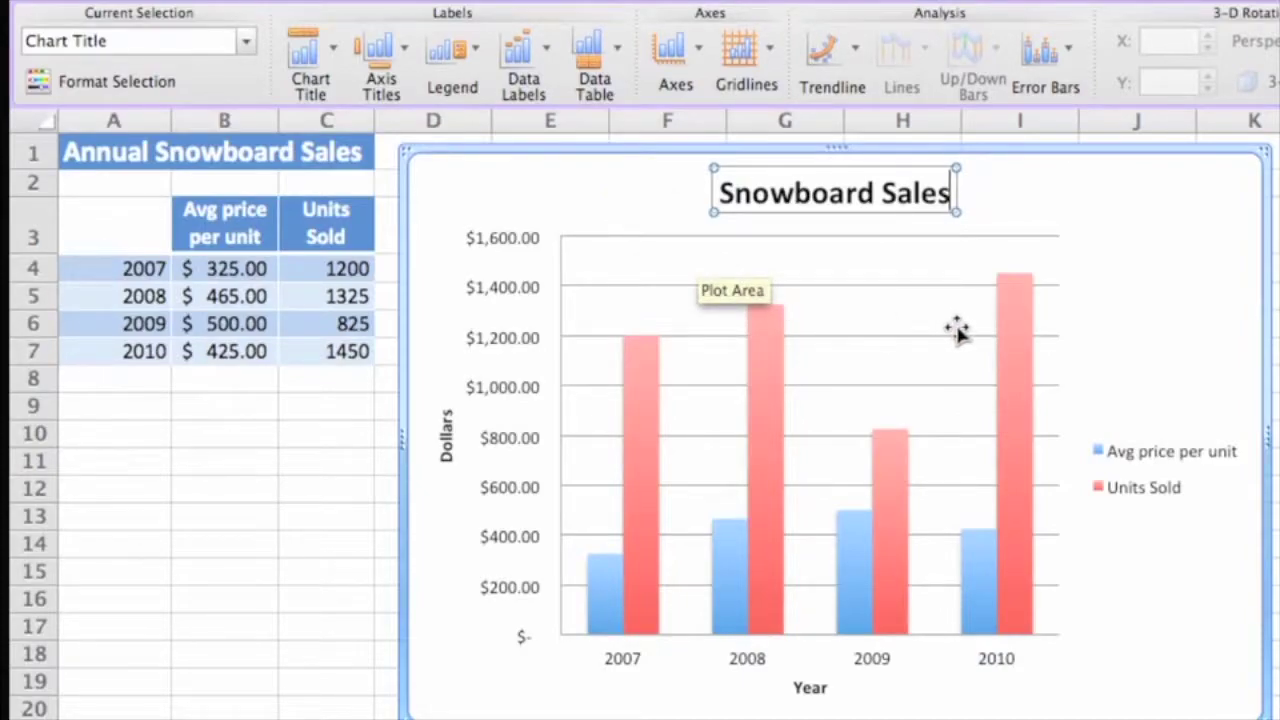
- Add a value data label to only the 2009 column of the "Avg price per unit" series
{"action": "mouse_move", "coordinate": [895, 500]}
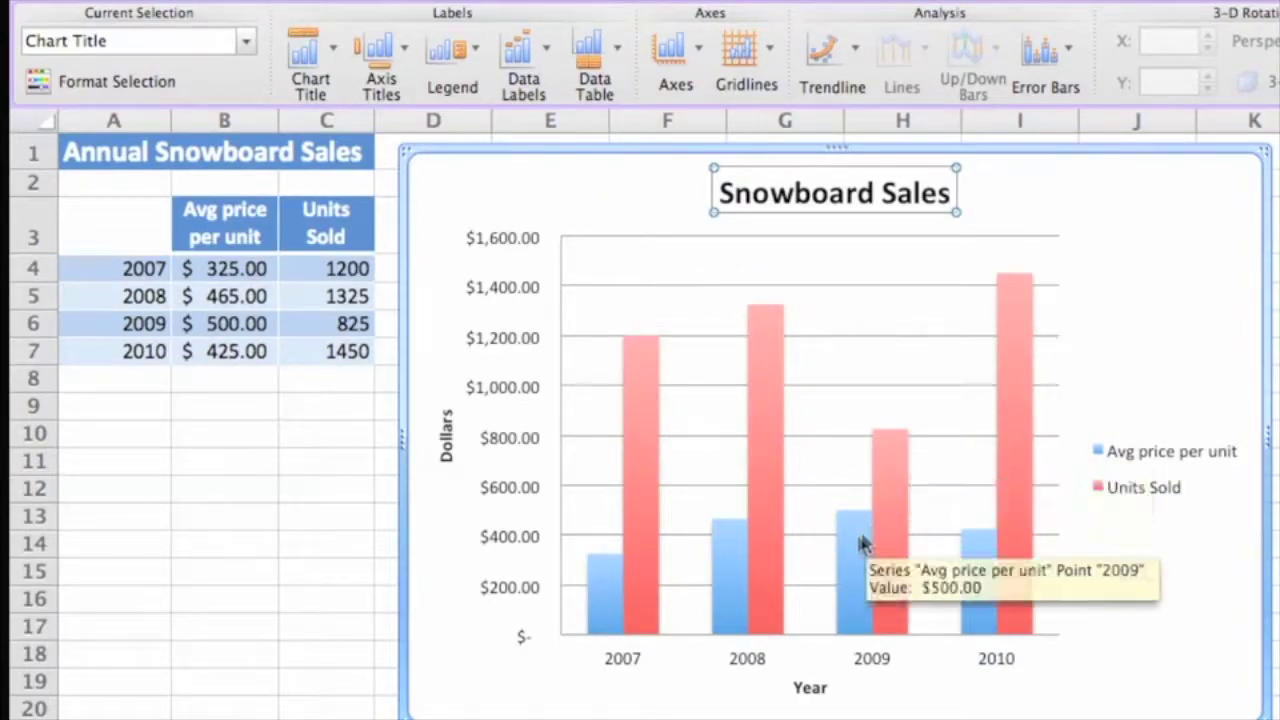
{"action": "left_click", "coordinate": [847, 541]}
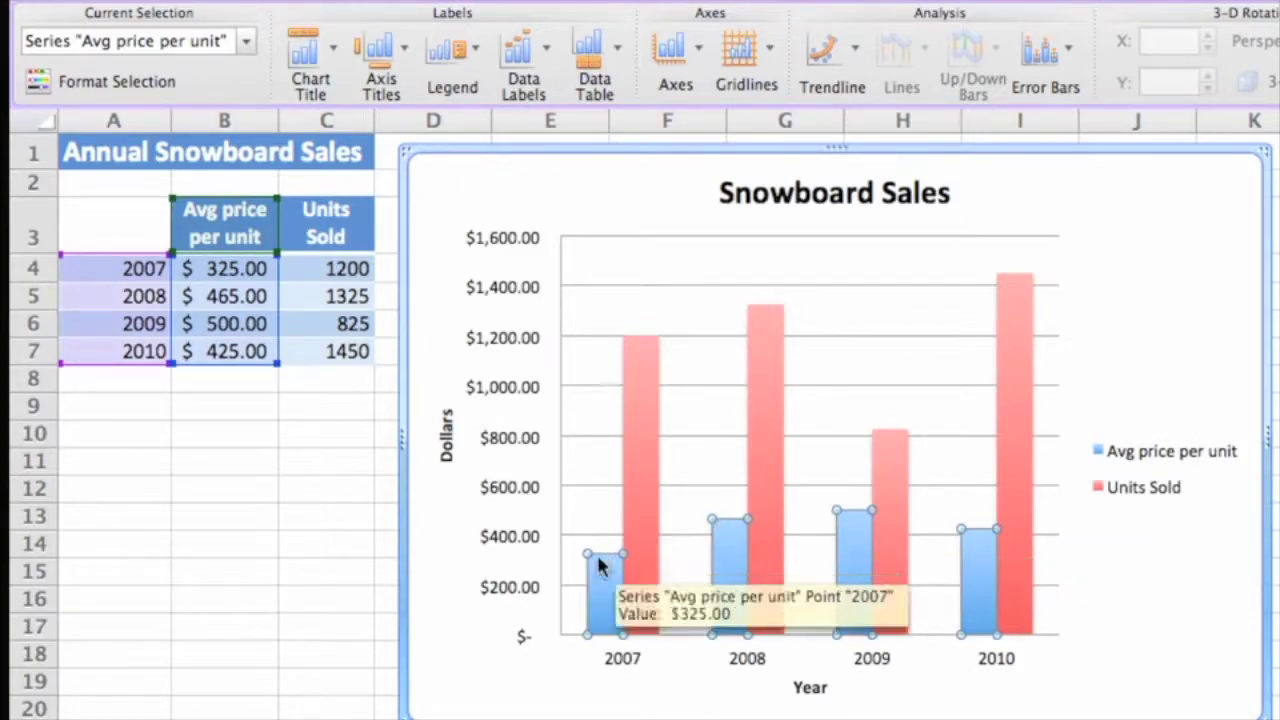
{"action": "mouse_move", "coordinate": [978, 543]}
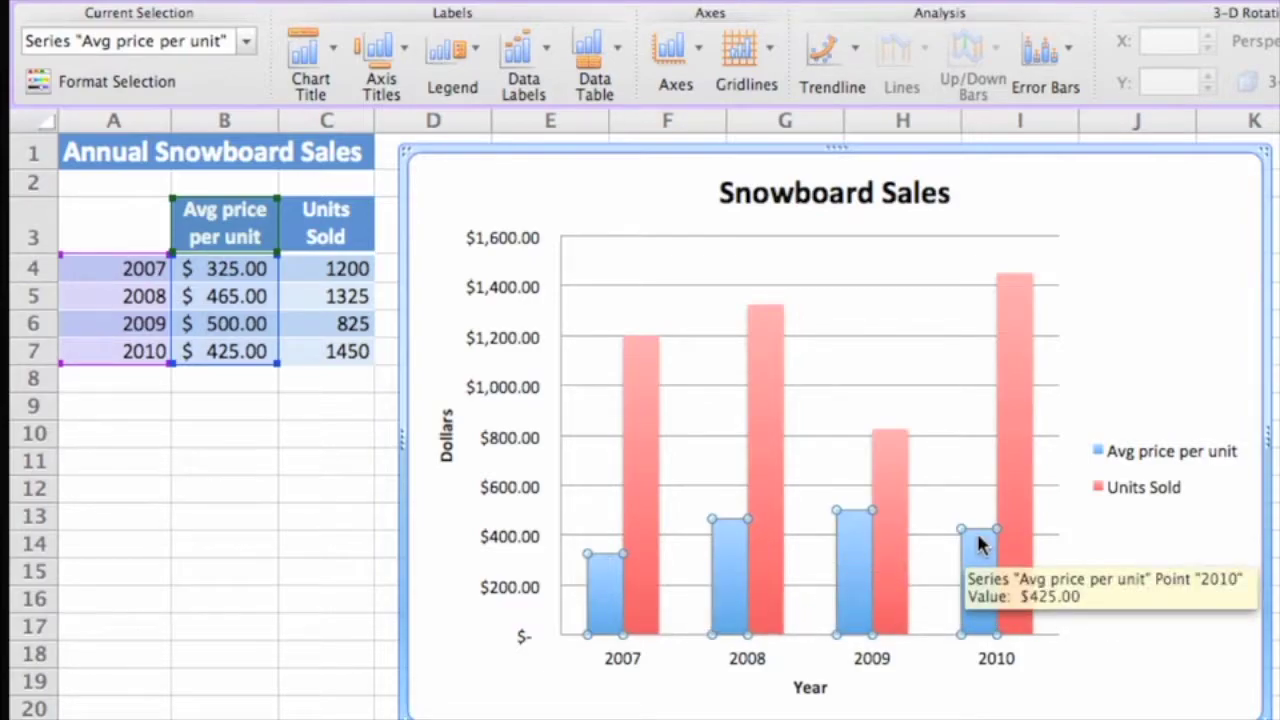
{"action": "mouse_move", "coordinate": [857, 553]}
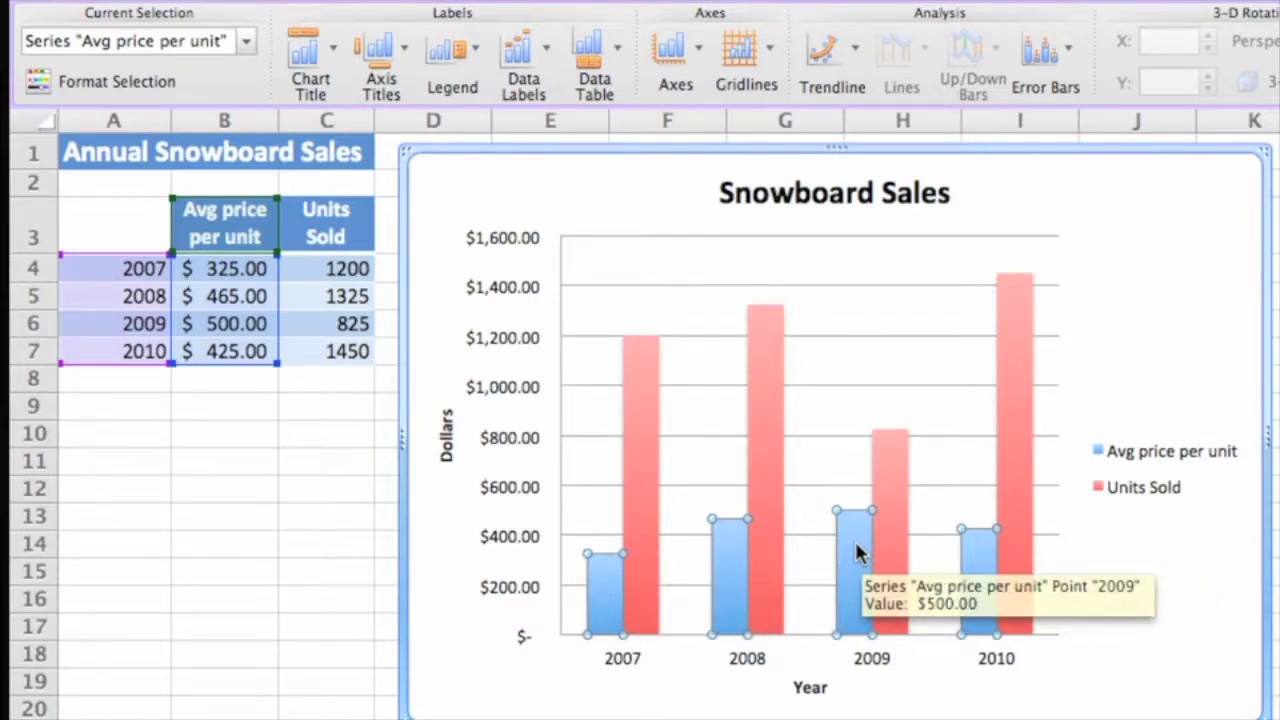
{"action": "left_click", "coordinate": [856, 552]}
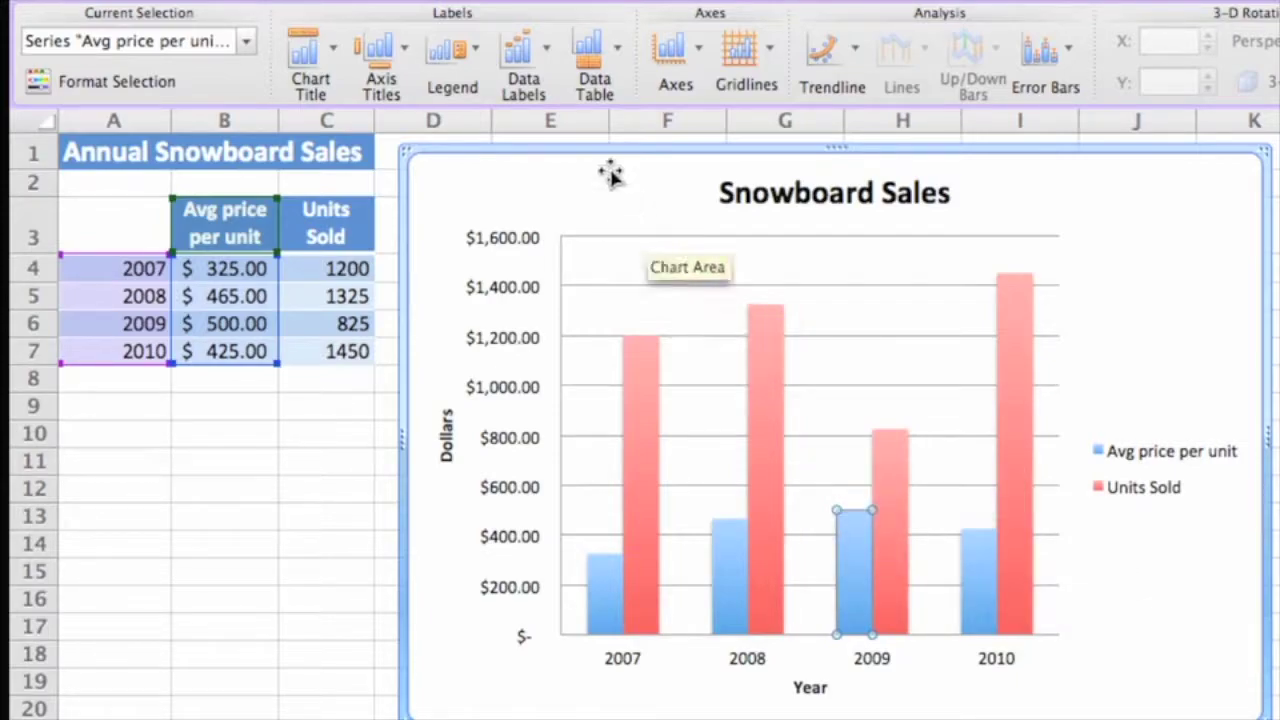
{"action": "left_click", "coordinate": [542, 49]}
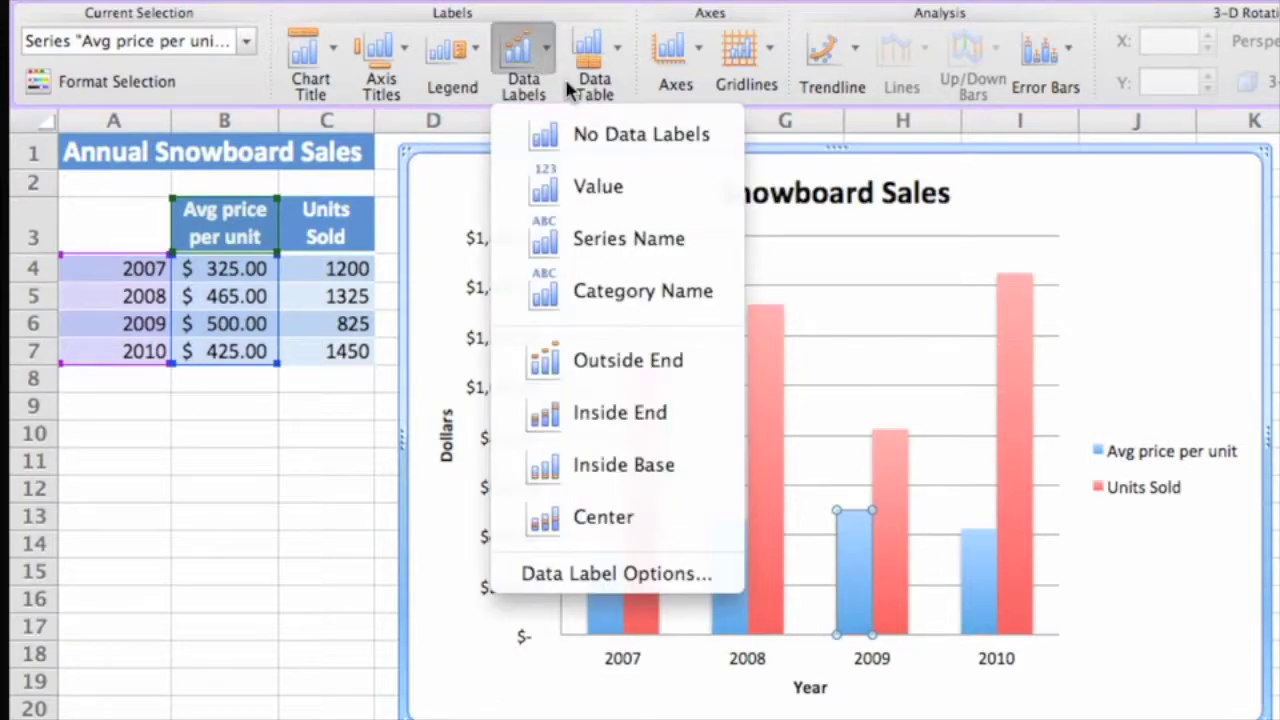
{"action": "left_click", "coordinate": [648, 192]}
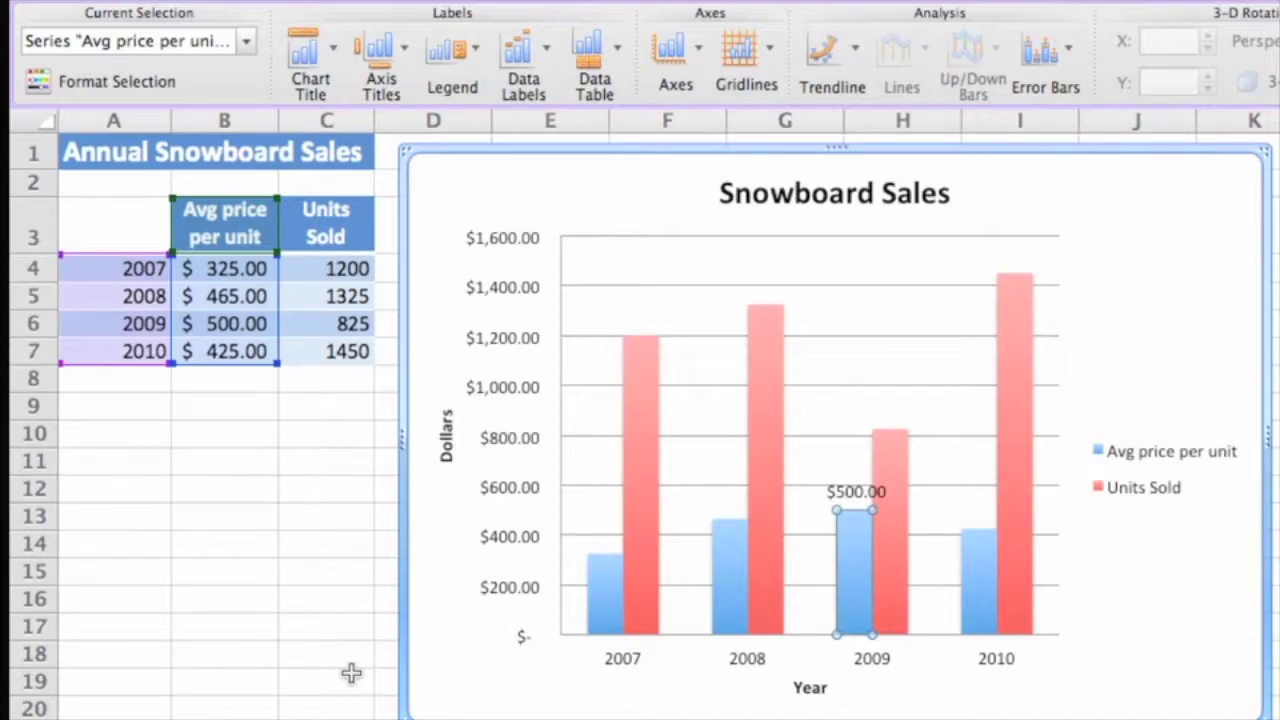
- Format the 2009 data label's font as bold, size 14, and move the label down onto its blue column
{"action": "left_click", "coordinate": [852, 492]}
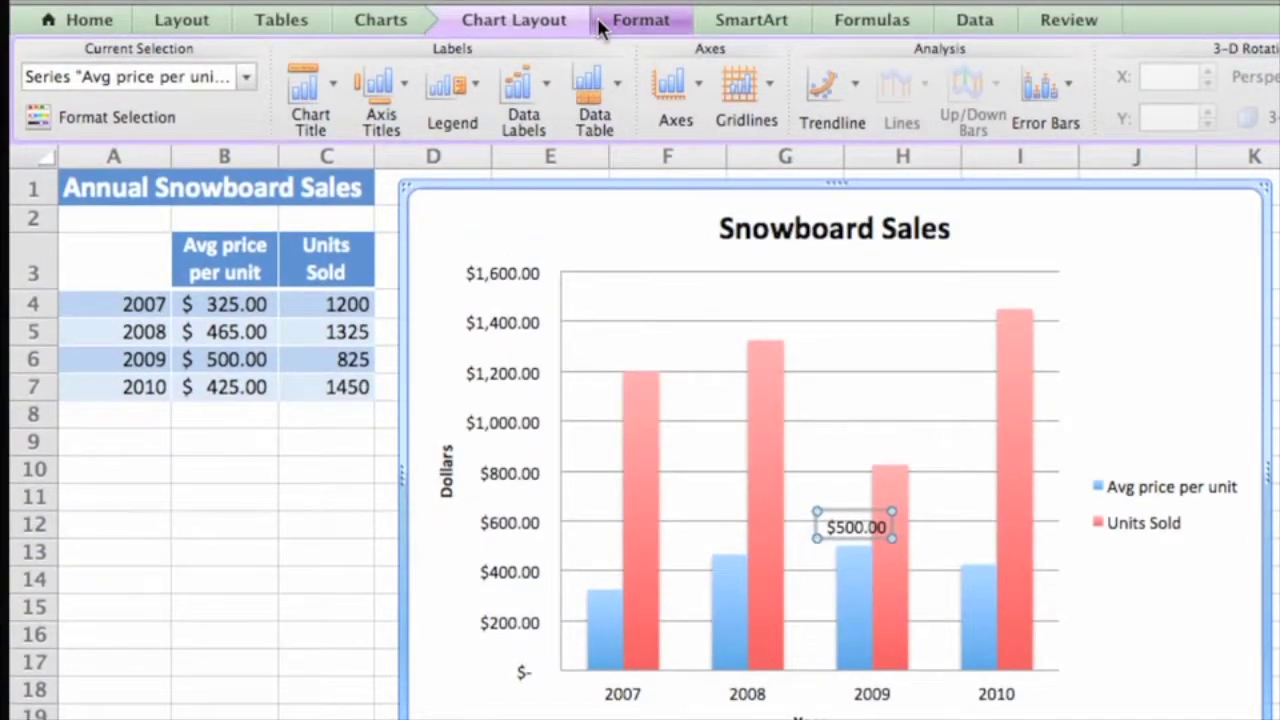
{"action": "left_click", "coordinate": [600, 24]}
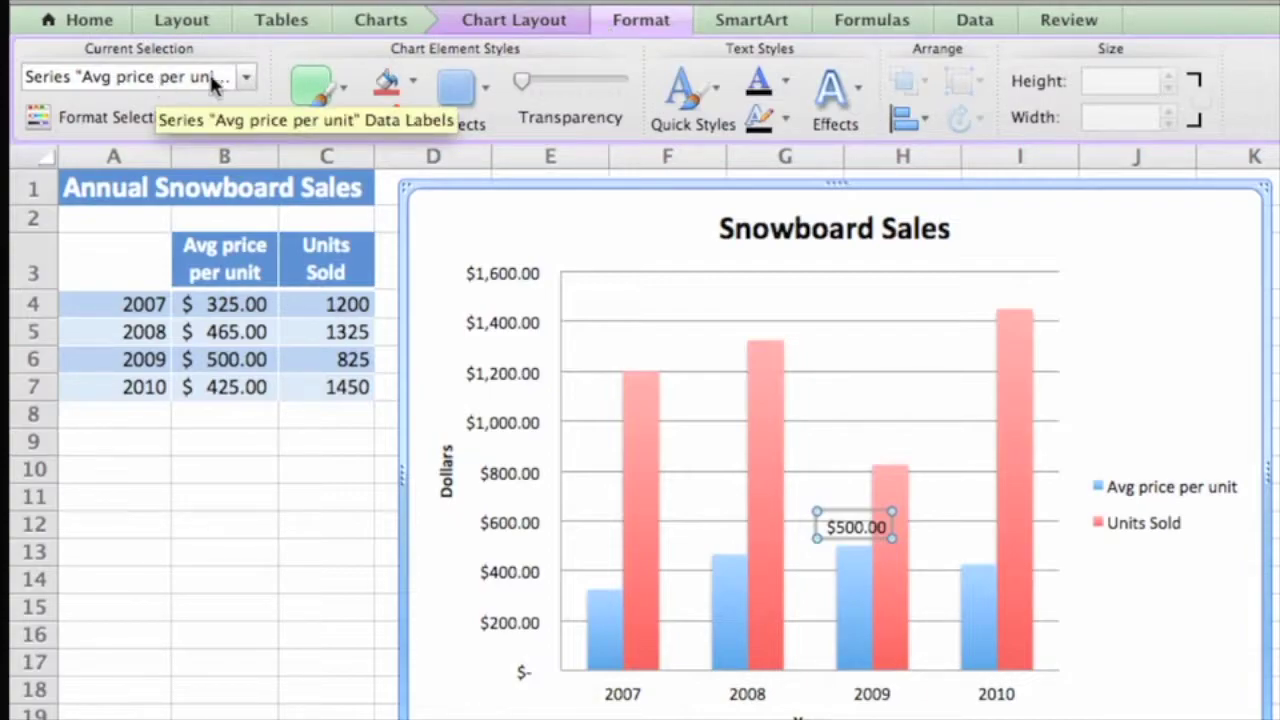
{"action": "left_click", "coordinate": [248, 79]}
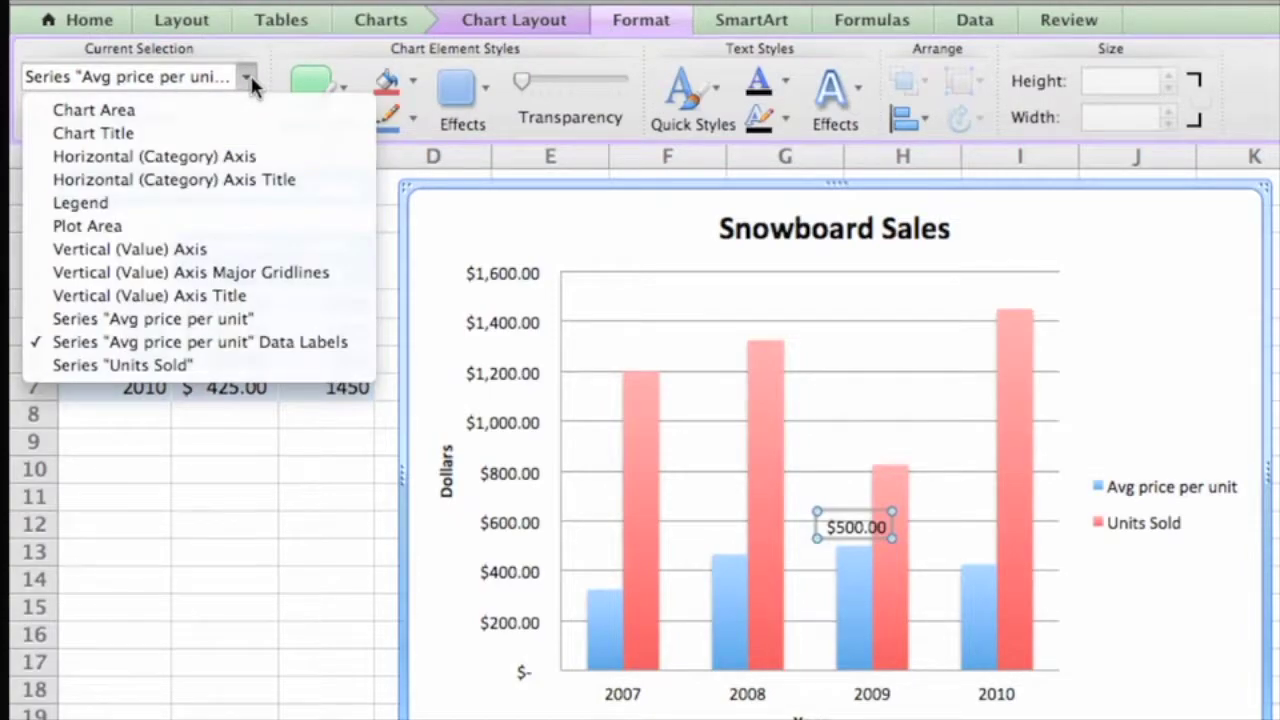
{"action": "left_click", "coordinate": [341, 341]}
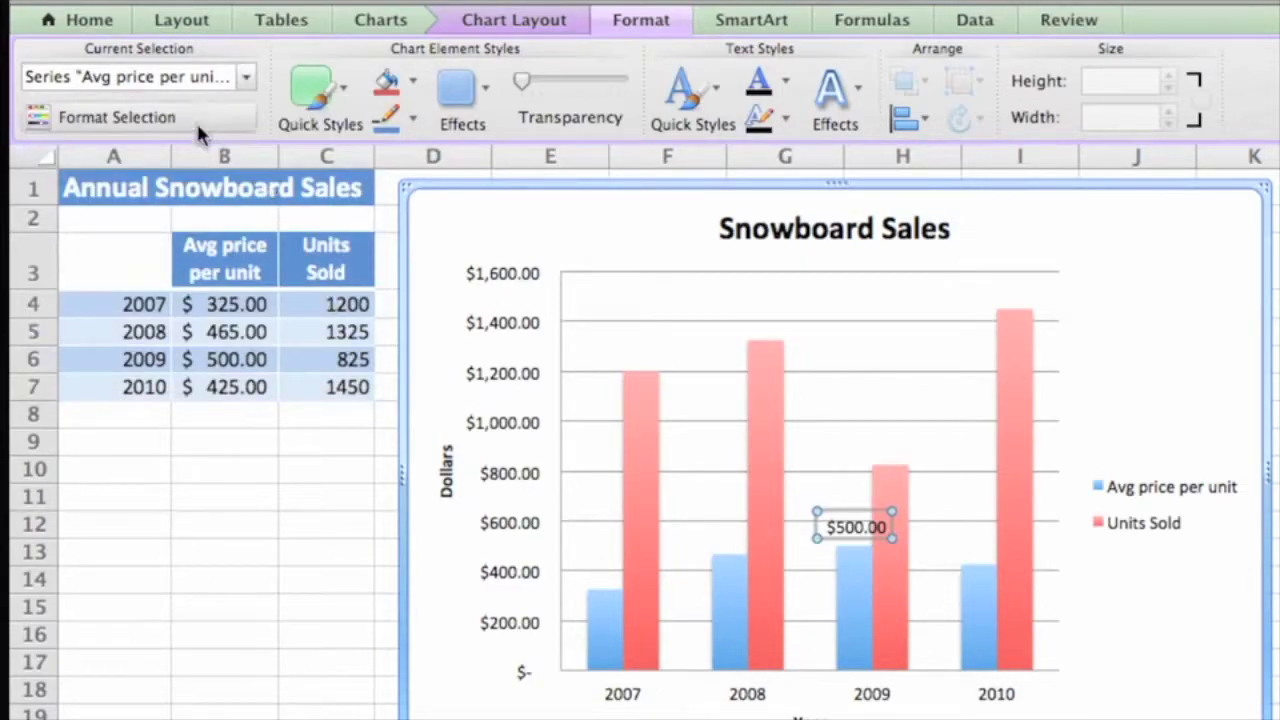
{"action": "left_click", "coordinate": [186, 120]}
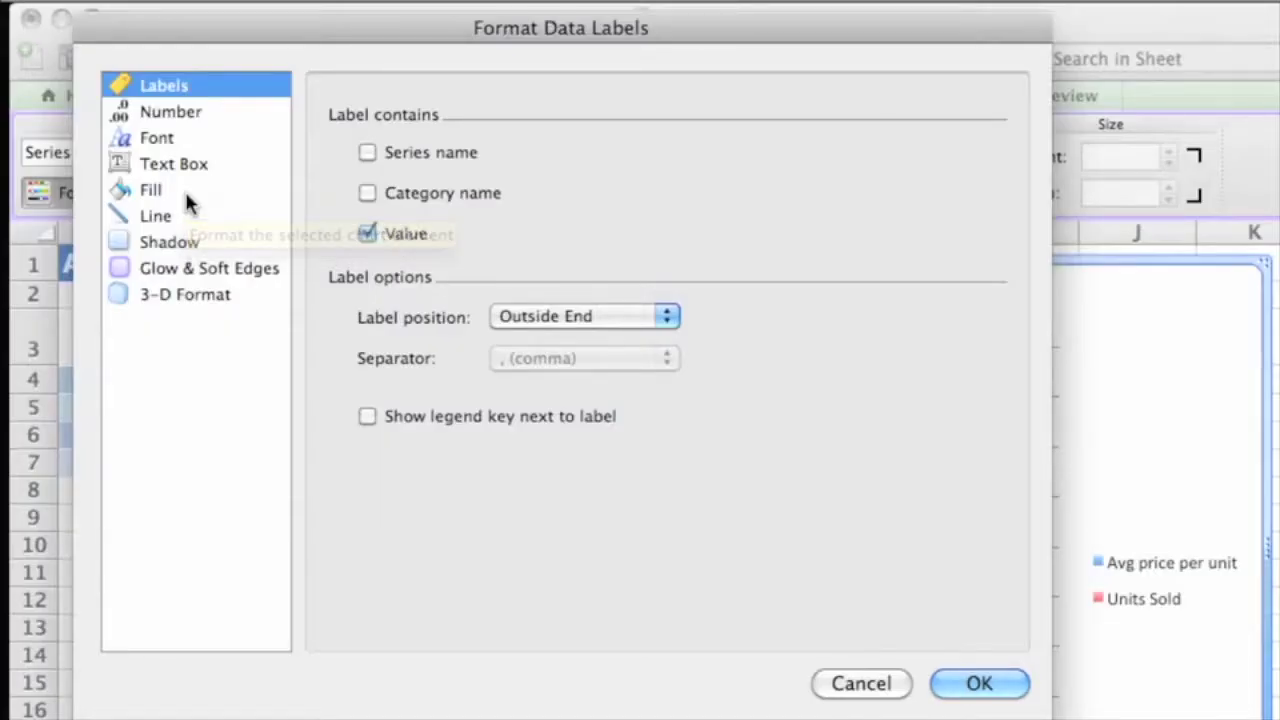
{"action": "left_click", "coordinate": [164, 140]}
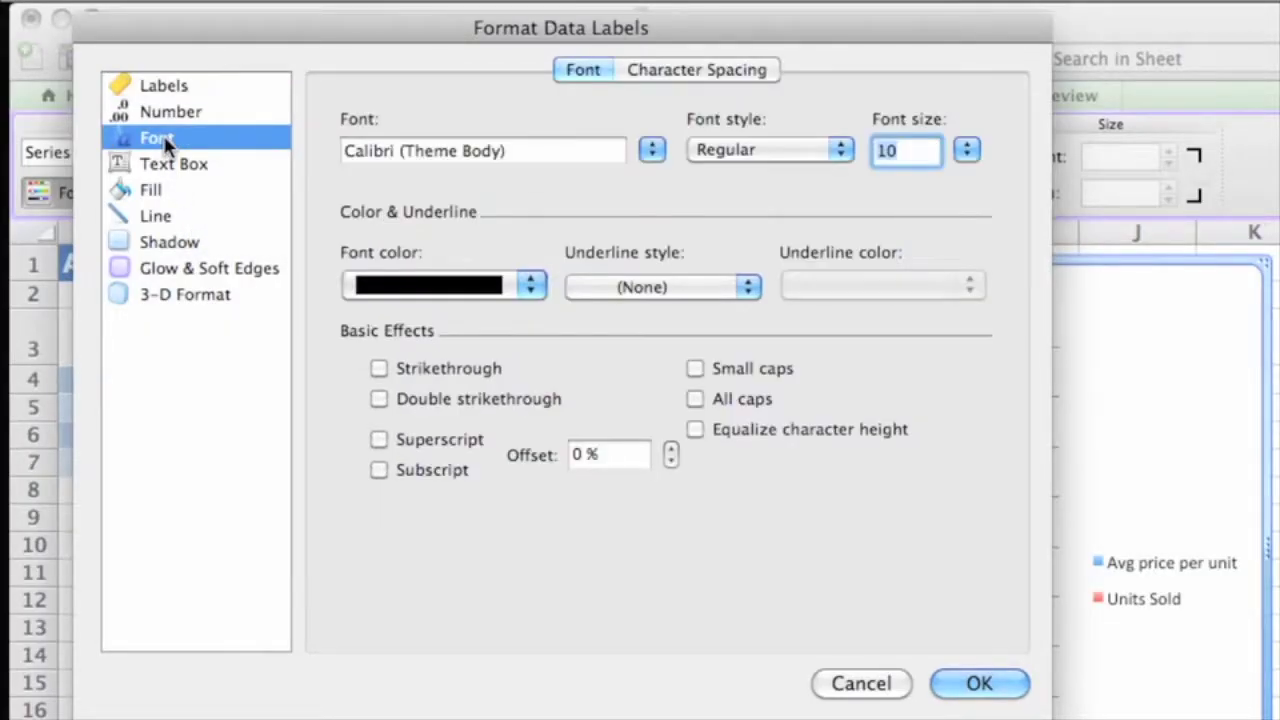
{"action": "left_click", "coordinate": [963, 151]}
{"action": "left_click", "coordinate": [984, 218]}
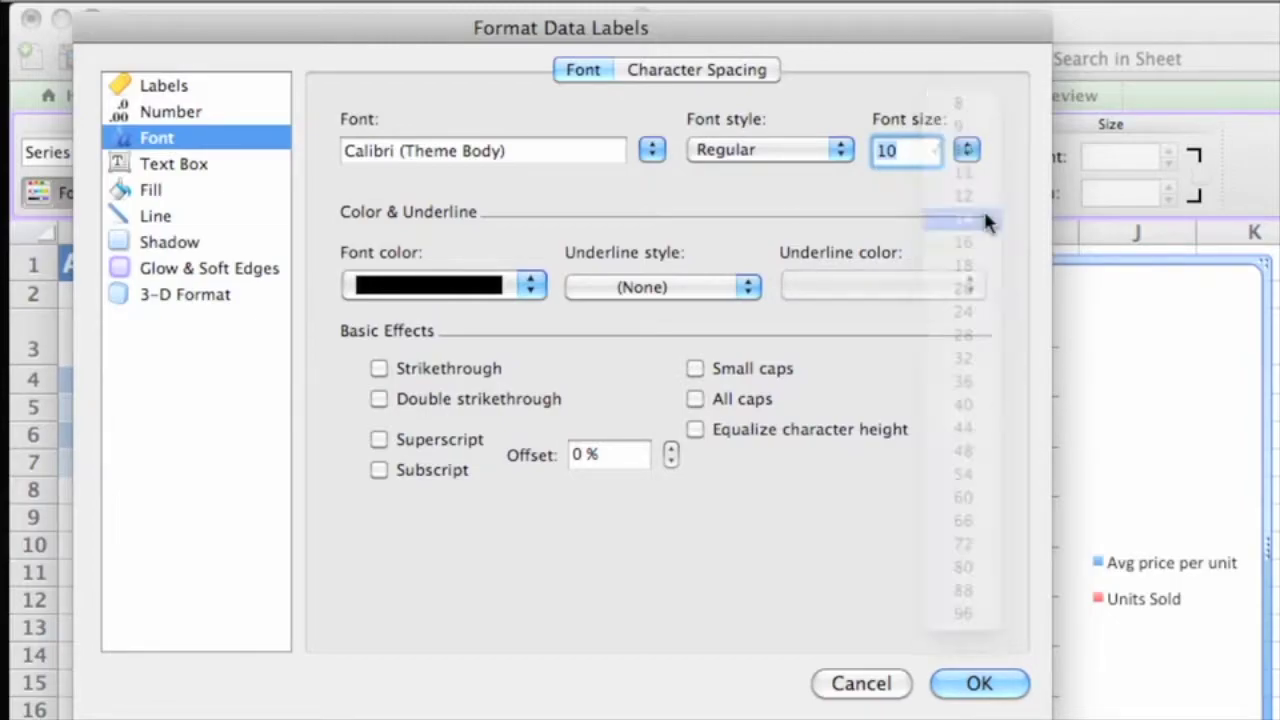
{"action": "left_click", "coordinate": [845, 148]}
{"action": "left_click", "coordinate": [818, 197]}
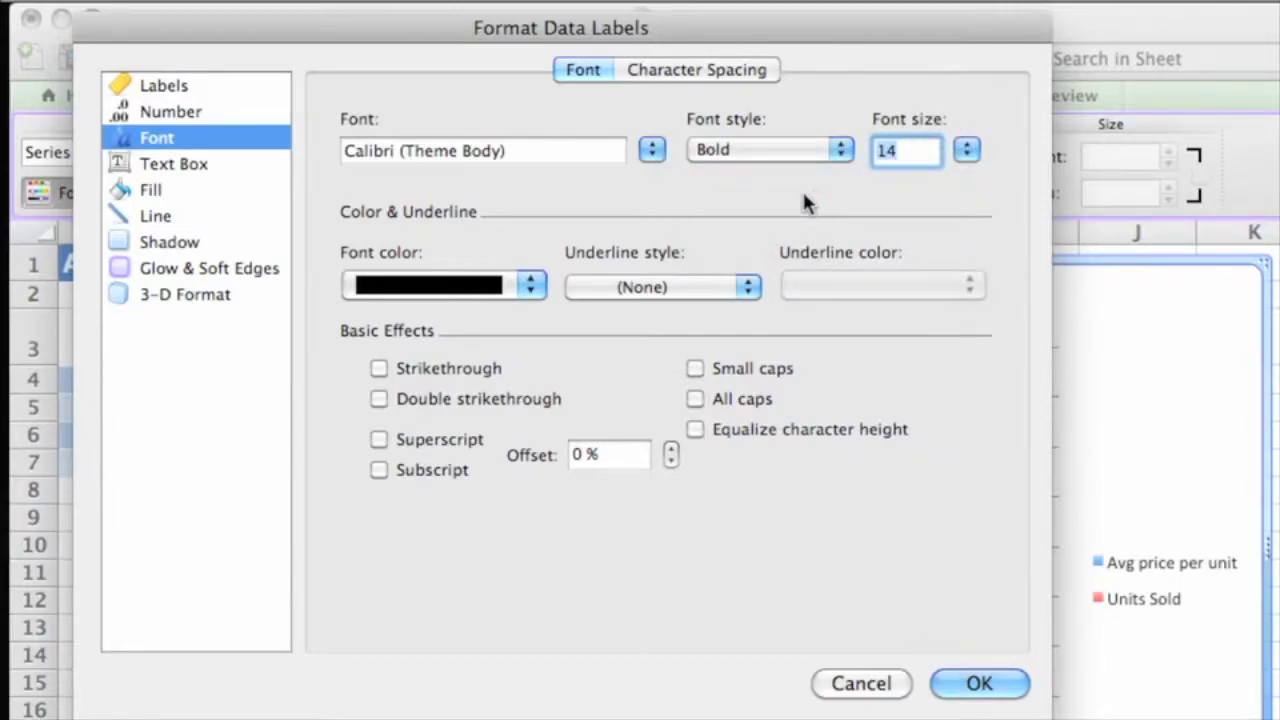
{"action": "left_click", "coordinate": [1012, 686]}
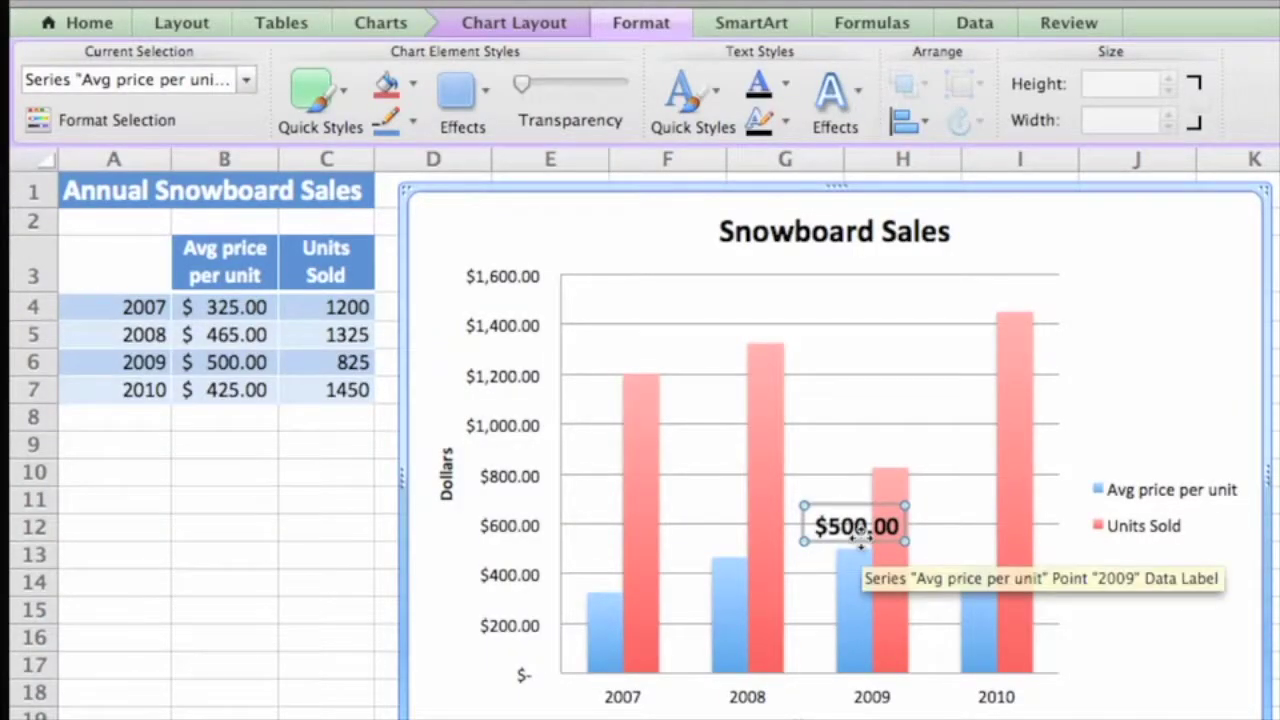
{"action": "left_click_drag", "start_coordinate": [853, 551], "coordinate": [858, 595]}
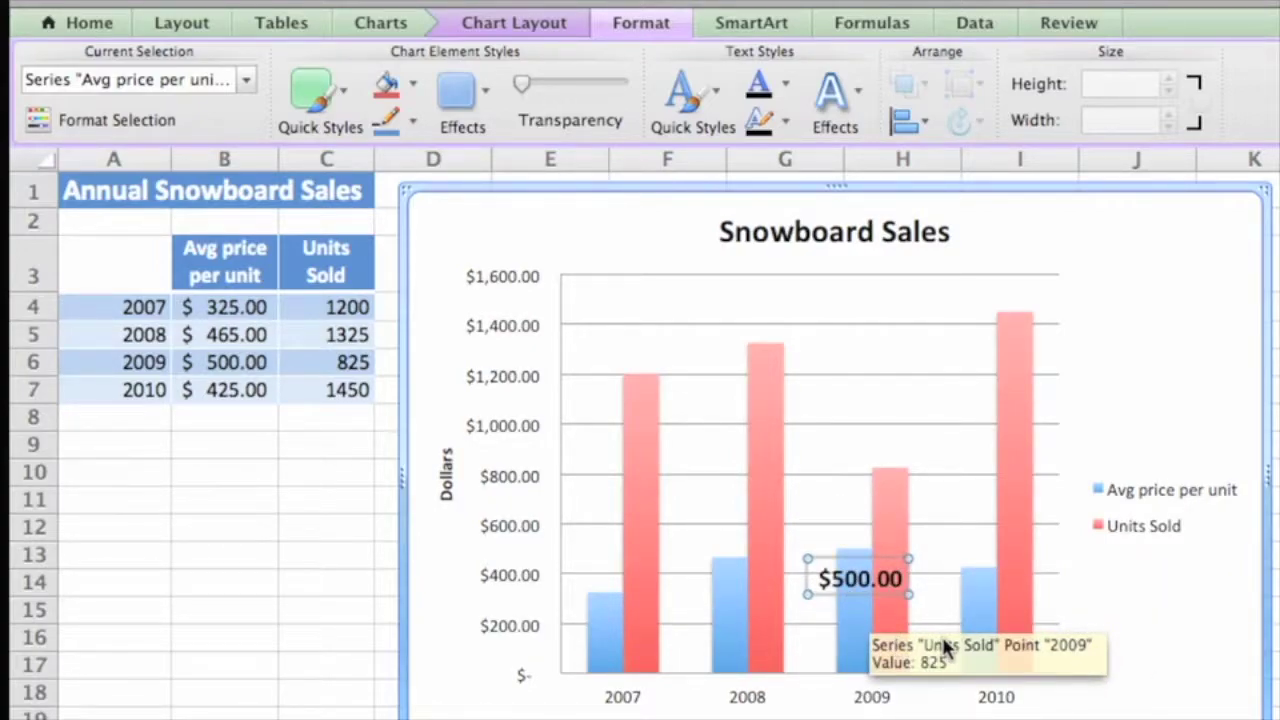
- Apply the third inner shadow preset of the first row to the whole "Avg price per unit" series
{"action": "left_click", "coordinate": [855, 626]}
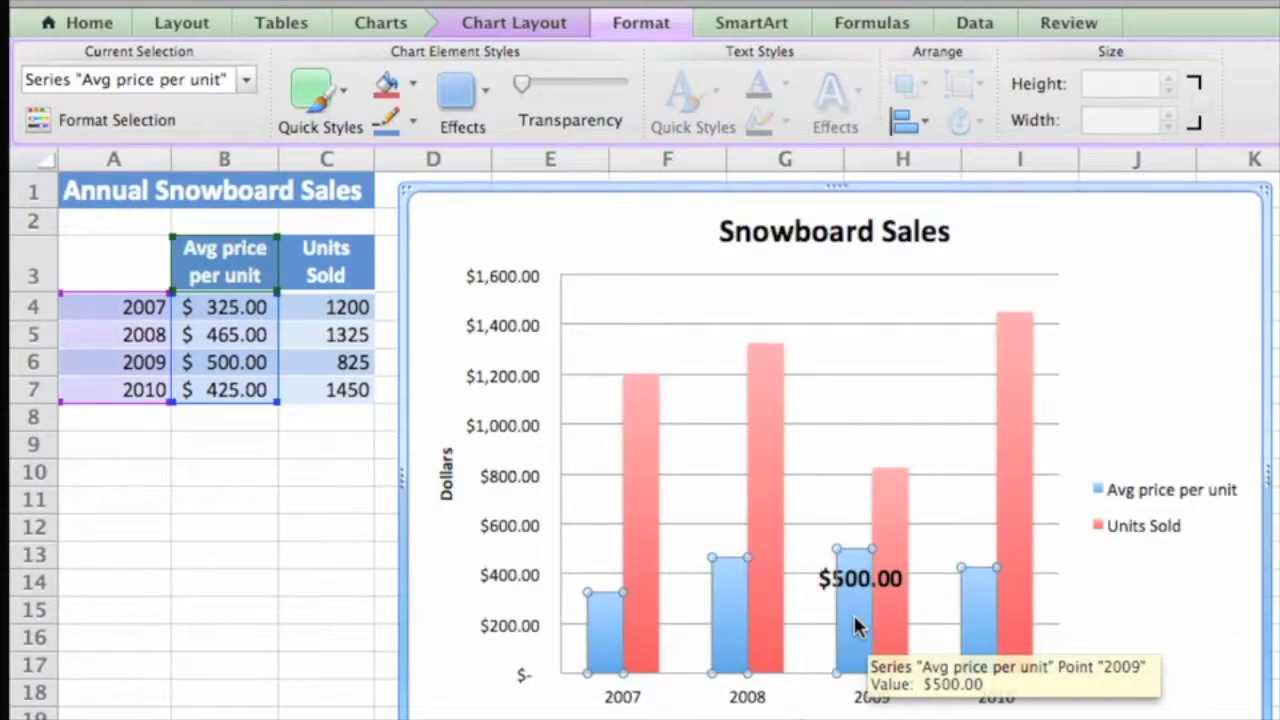
{"action": "left_click", "coordinate": [246, 80]}
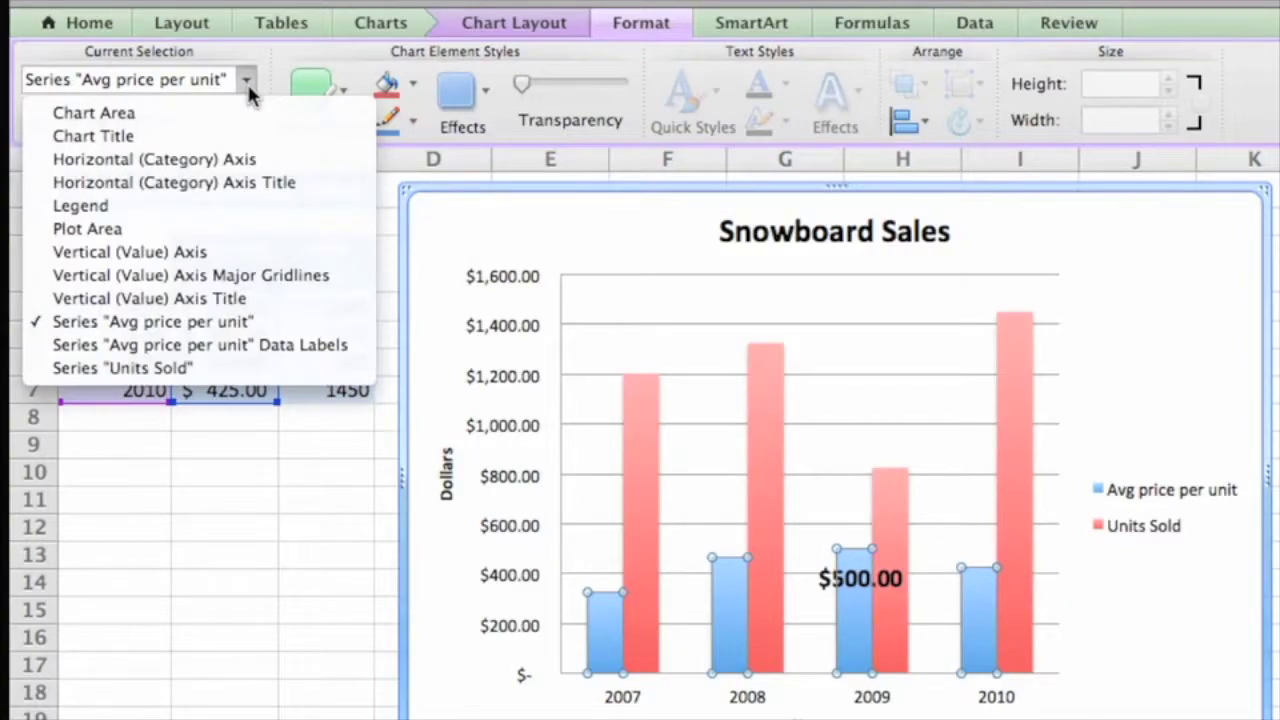
{"action": "left_click", "coordinate": [308, 328]}
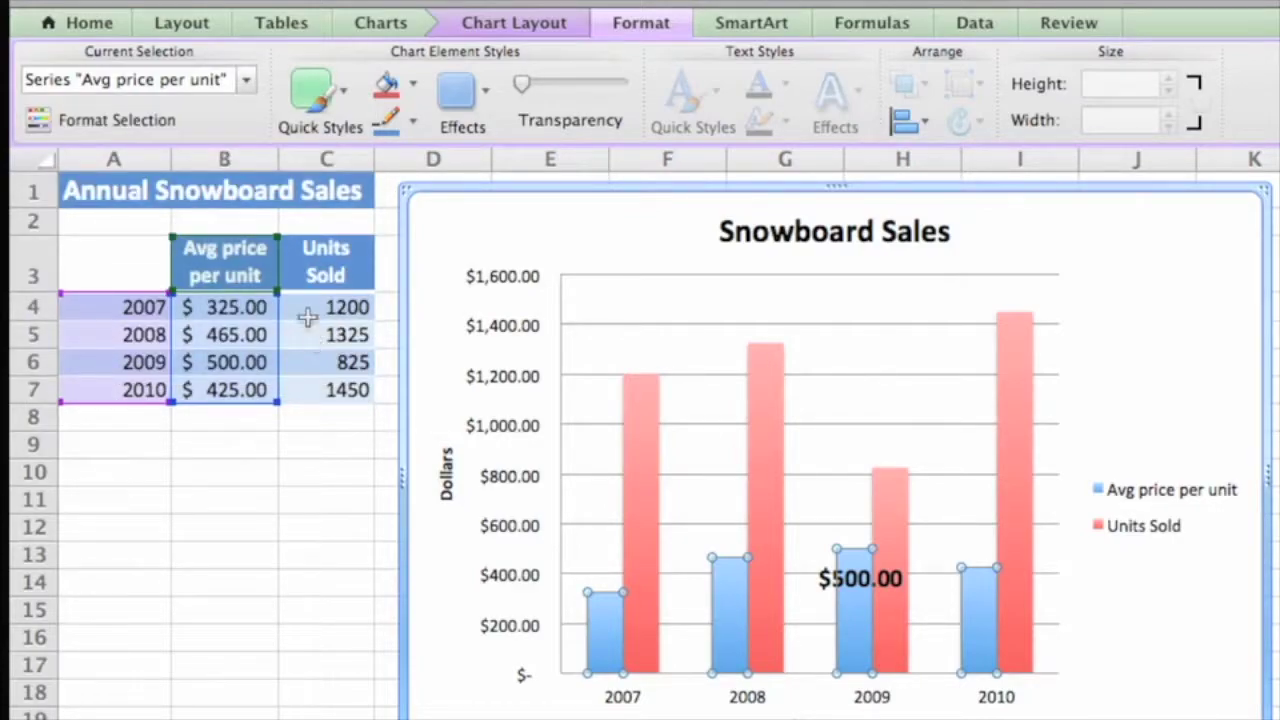
{"action": "left_click", "coordinate": [485, 100]}
{"action": "mouse_move", "coordinate": [537, 171]}
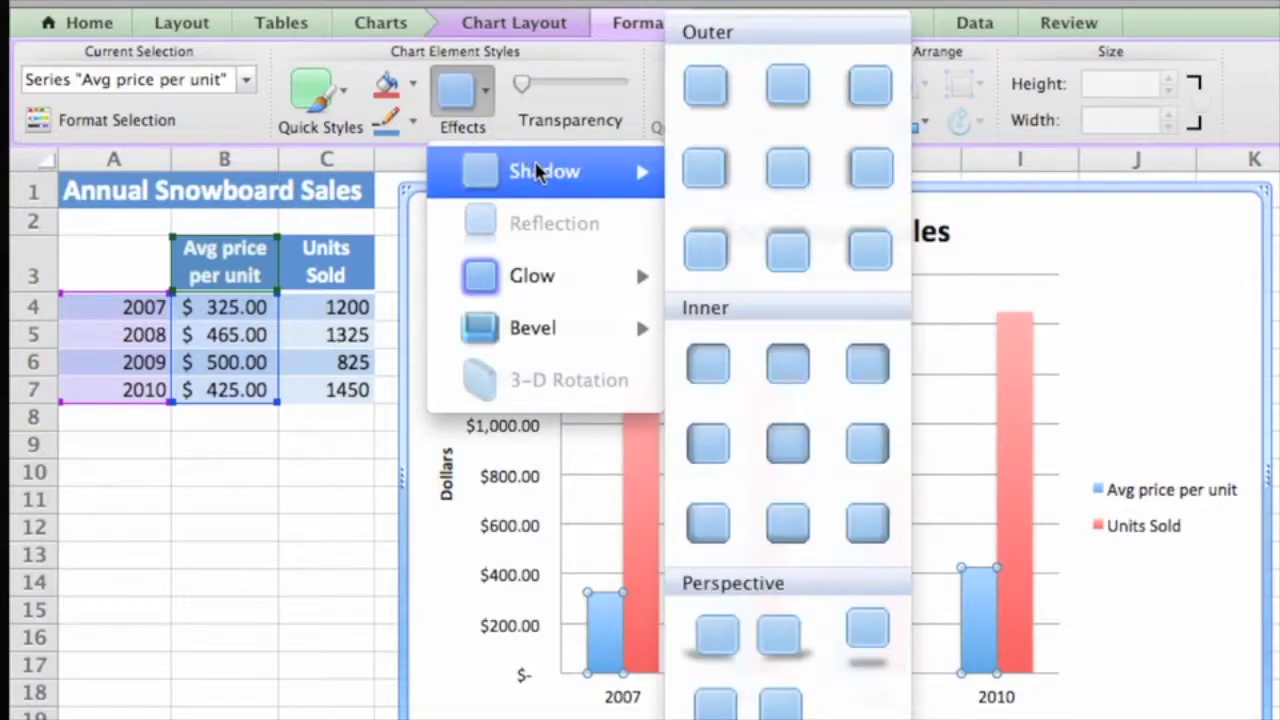
{"action": "left_click", "coordinate": [853, 362]}
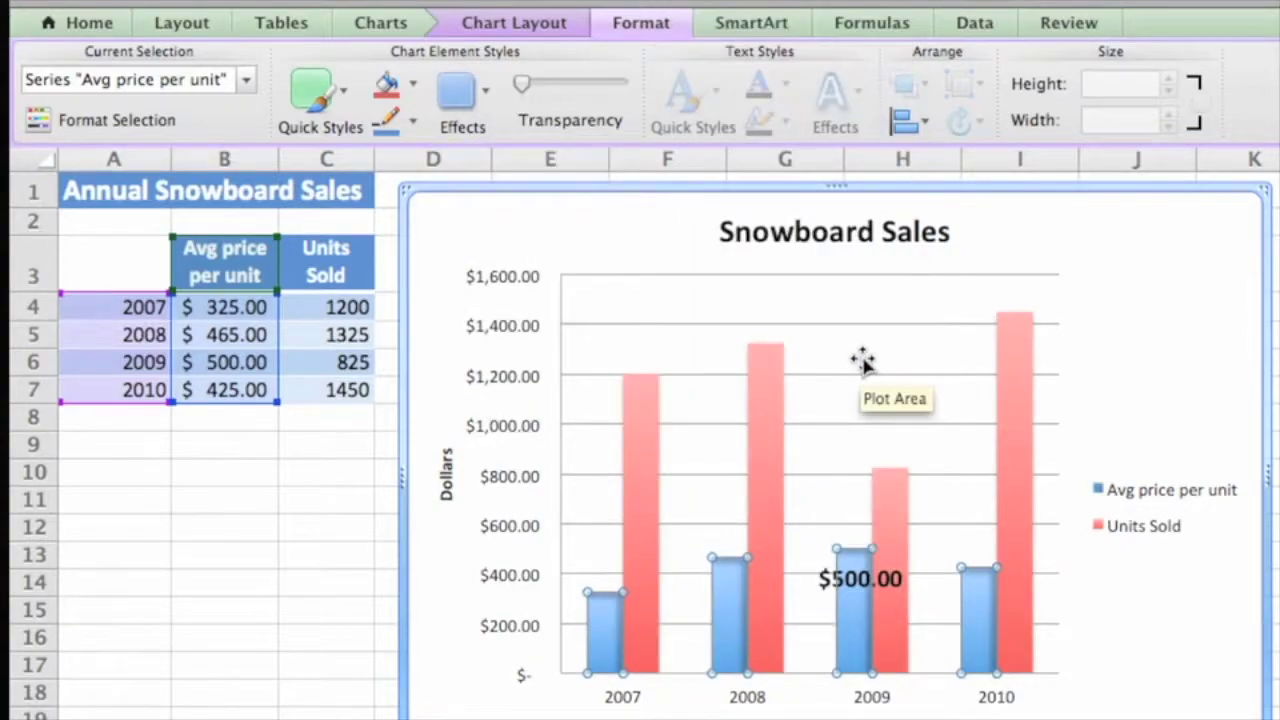
- Add a blue glow effect from the second row of presets to the "Avg price per unit" series
{"action": "left_click", "coordinate": [482, 105]}
{"action": "mouse_move", "coordinate": [572, 285]}
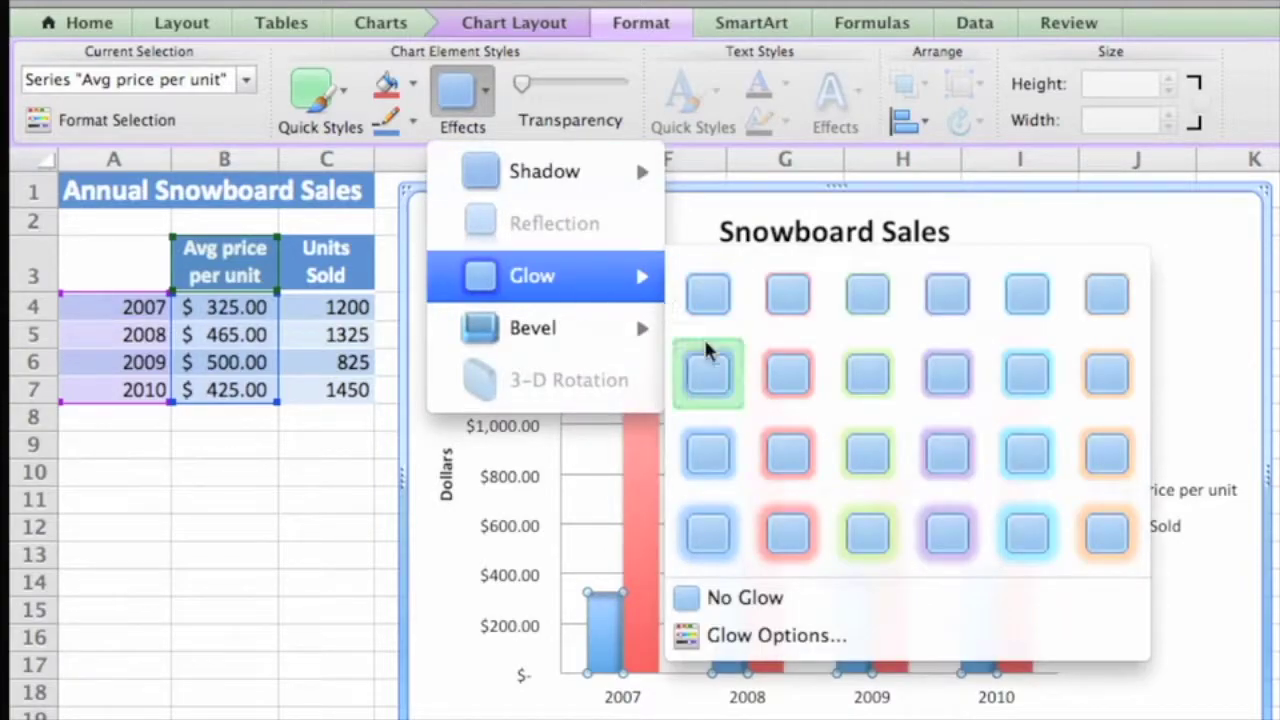
{"action": "left_click", "coordinate": [709, 374]}
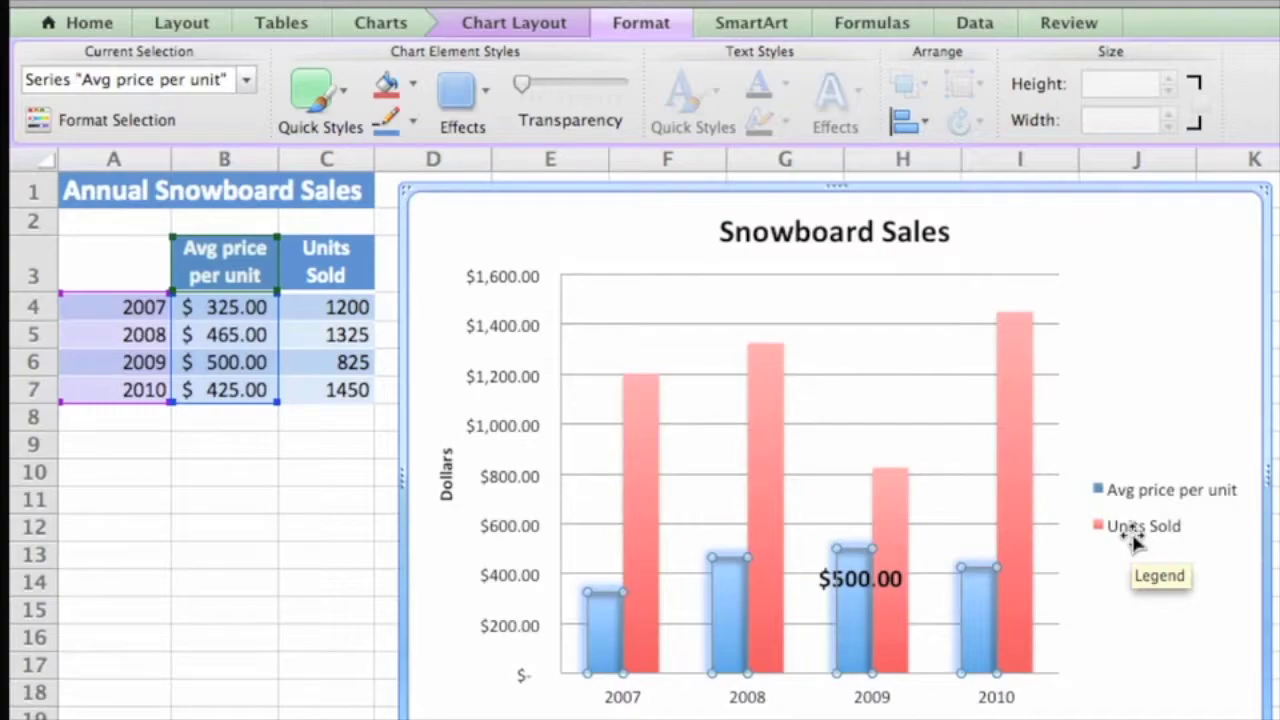
- Change only the "Units Sold" series to the Marked Line chart type
{"action": "left_click", "coordinate": [1014, 468]}
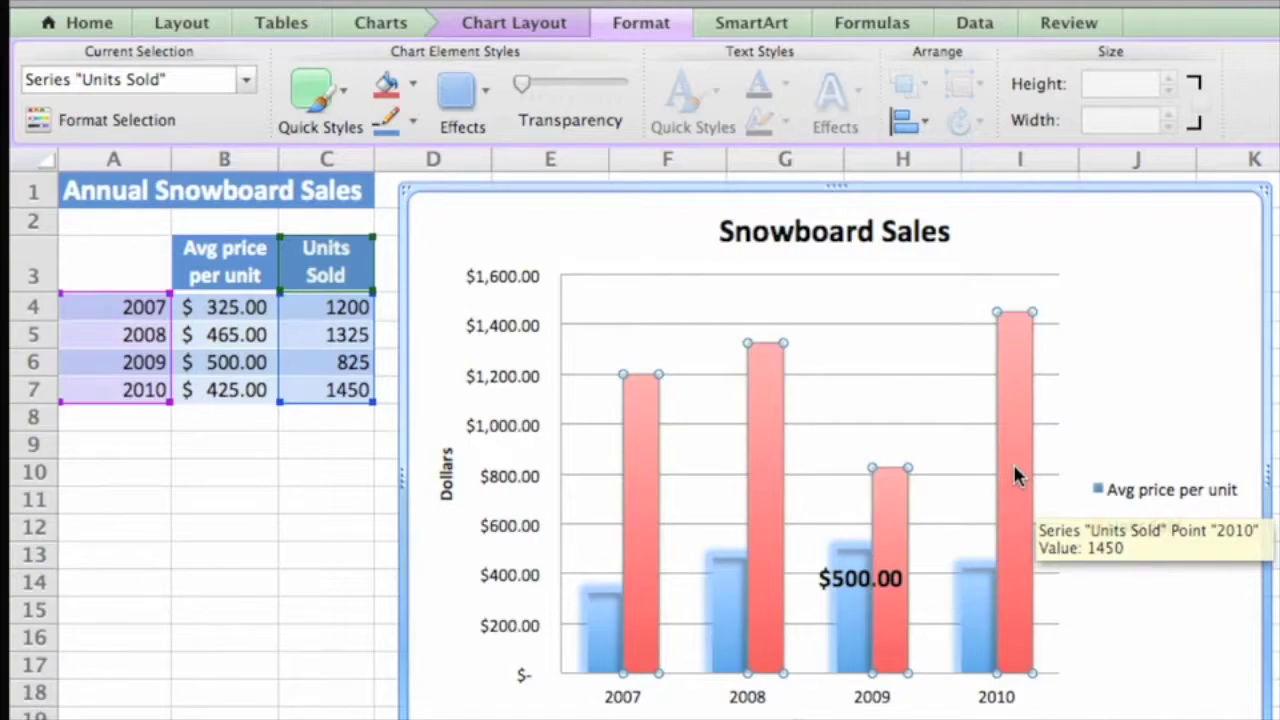
{"action": "left_click", "coordinate": [410, 28]}
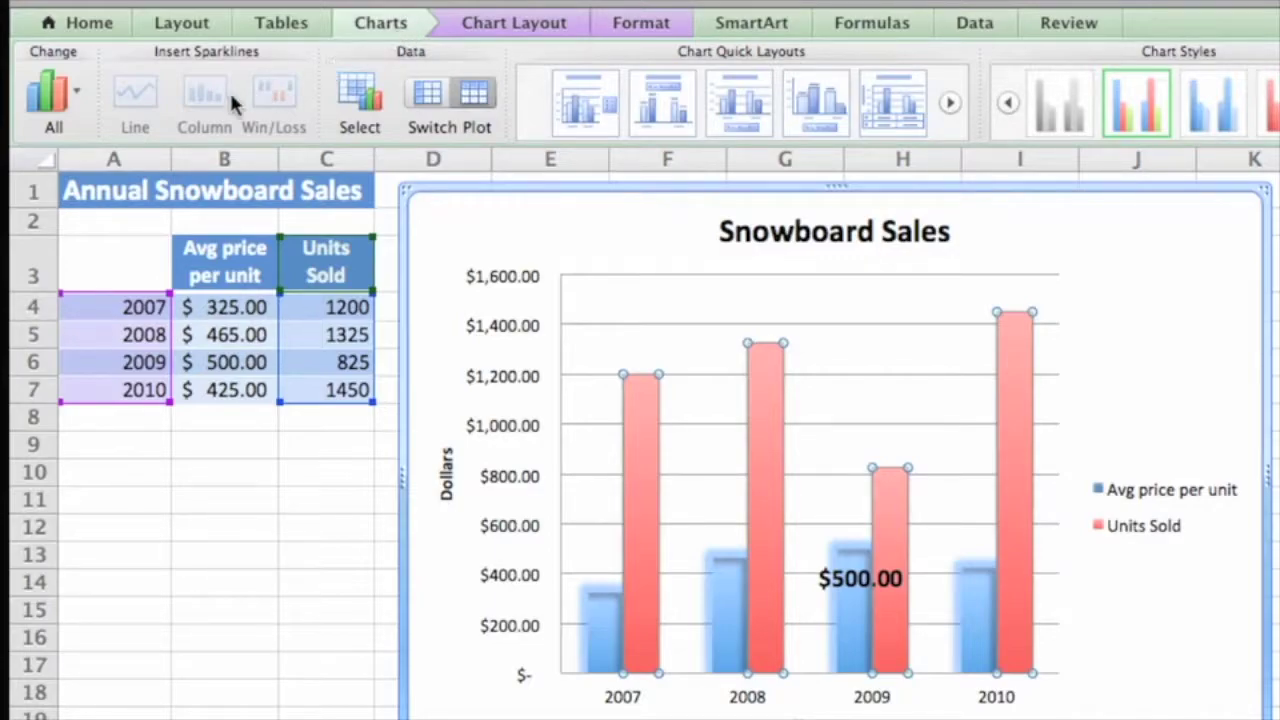
{"action": "left_click", "coordinate": [78, 97]}
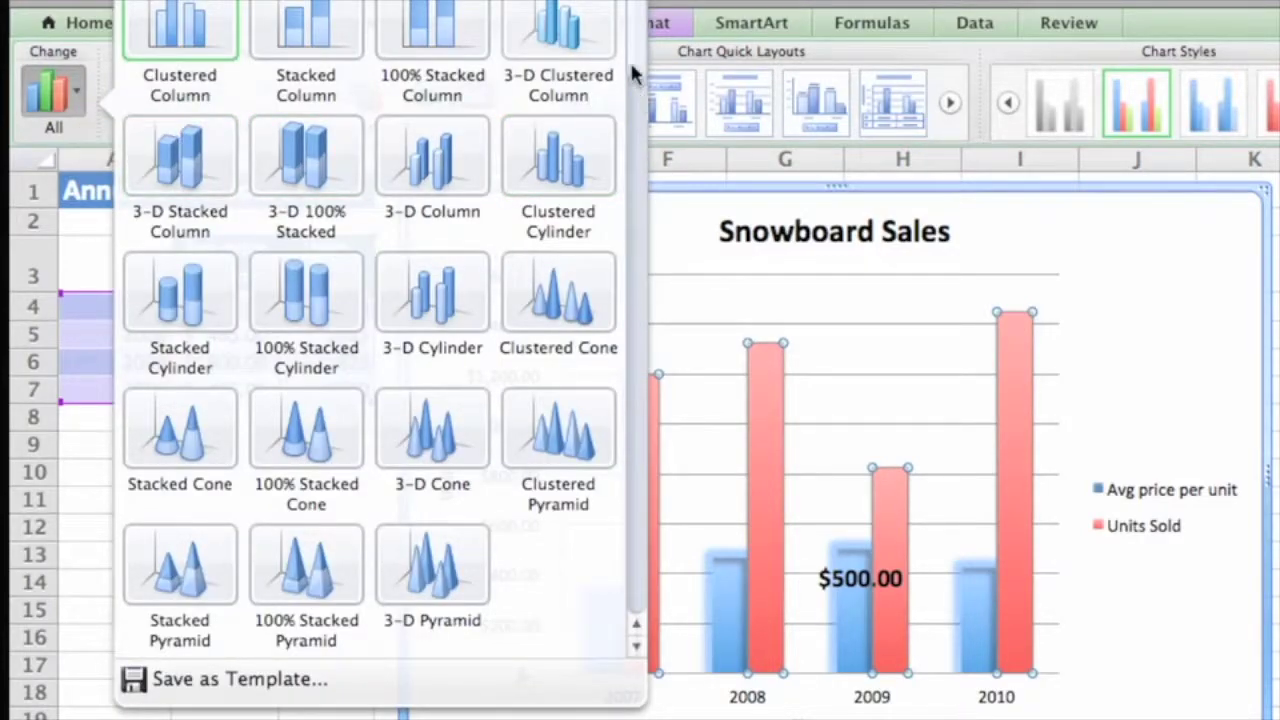
{"action": "left_click_drag", "start_coordinate": [634, 69], "coordinate": [644, 164]}
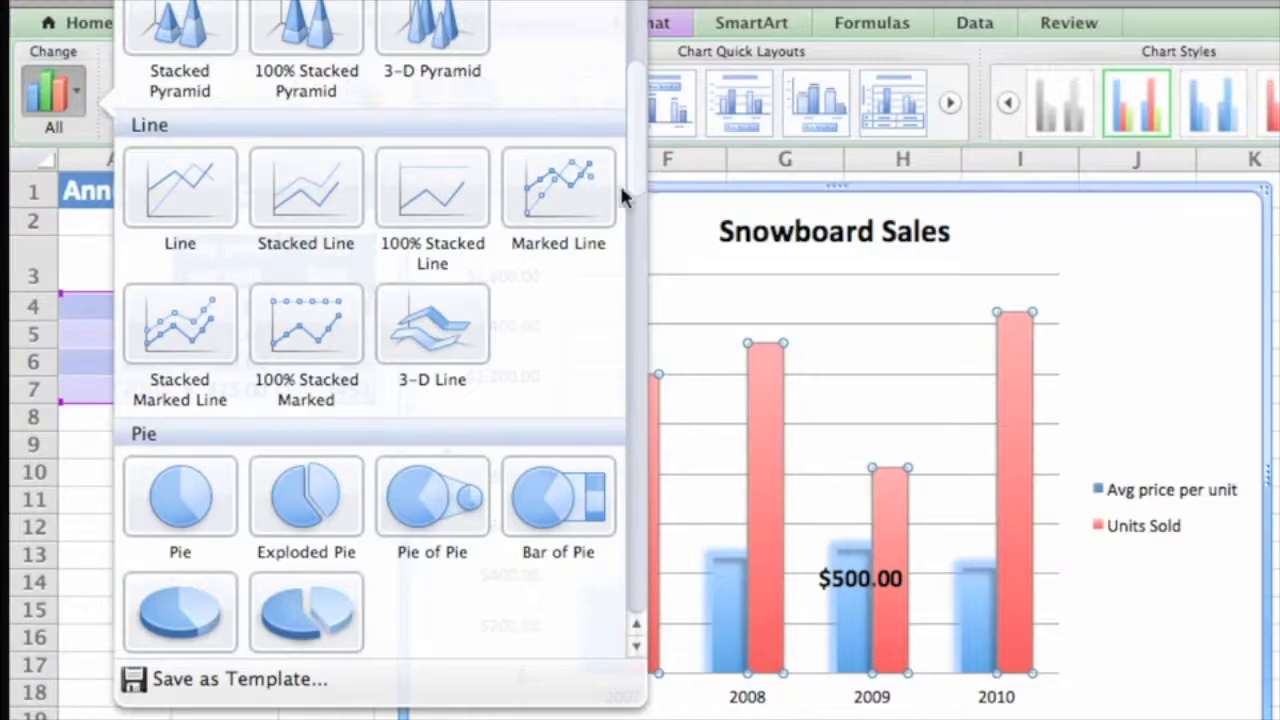
{"action": "left_click", "coordinate": [570, 200]}
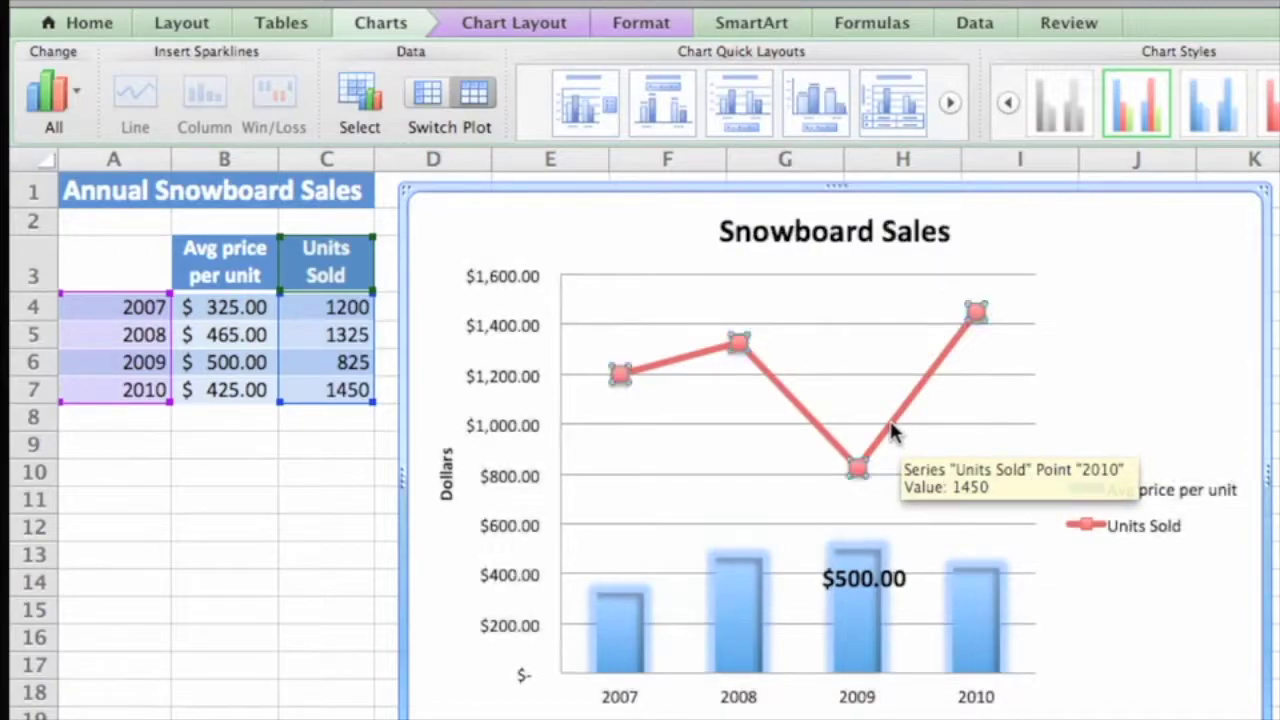
{"action": "left_click", "coordinate": [860, 470]}
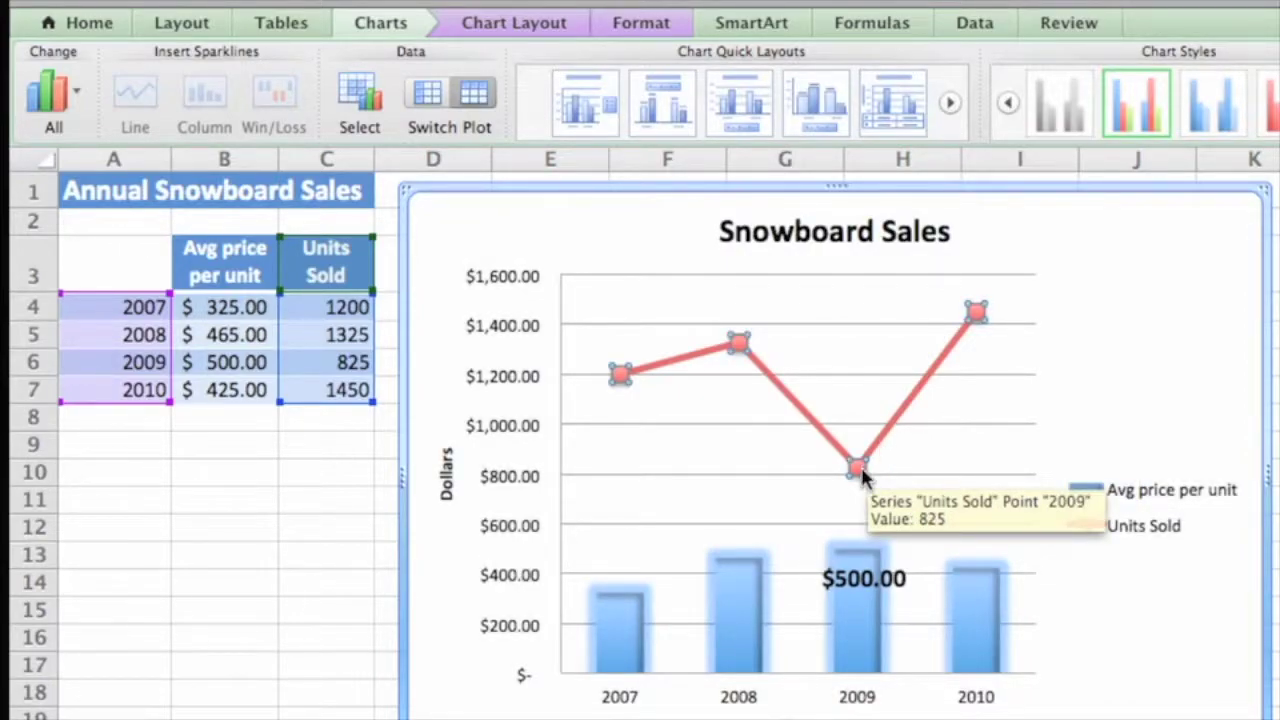
- Plot the "Units Sold" line series on the secondary axis
{"action": "left_click", "coordinate": [680, 24]}
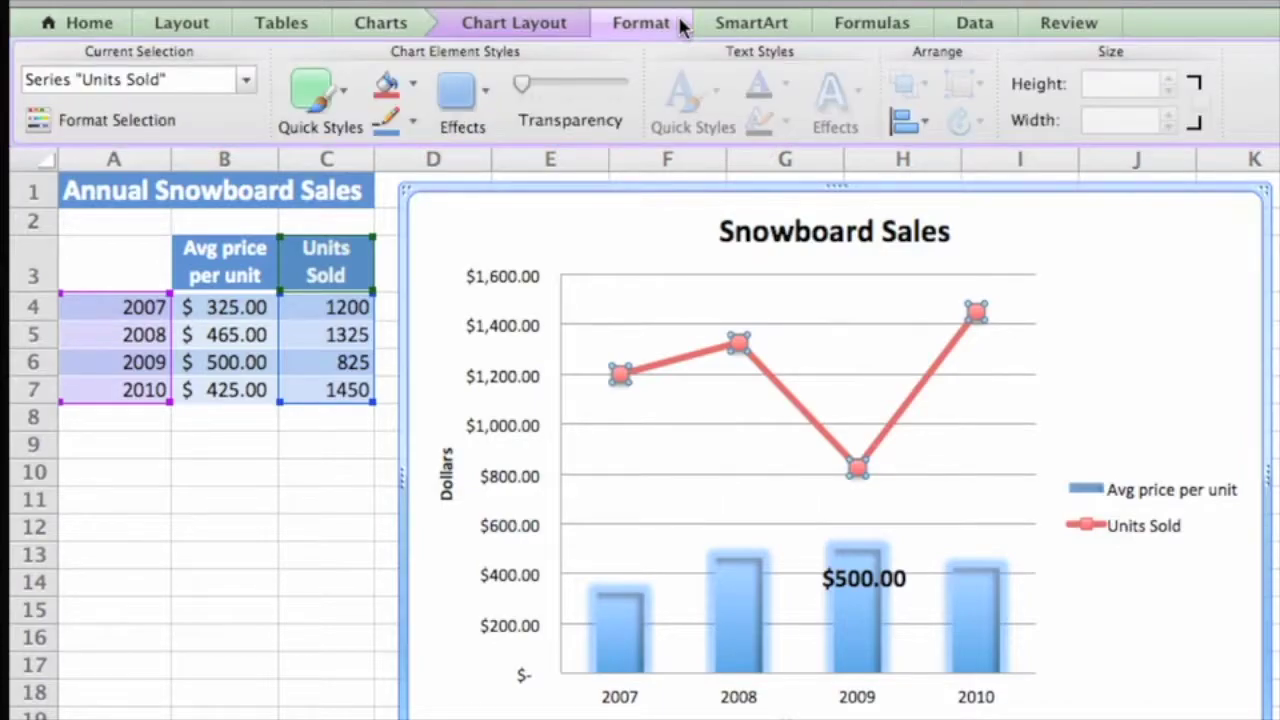
{"action": "left_click", "coordinate": [212, 121]}
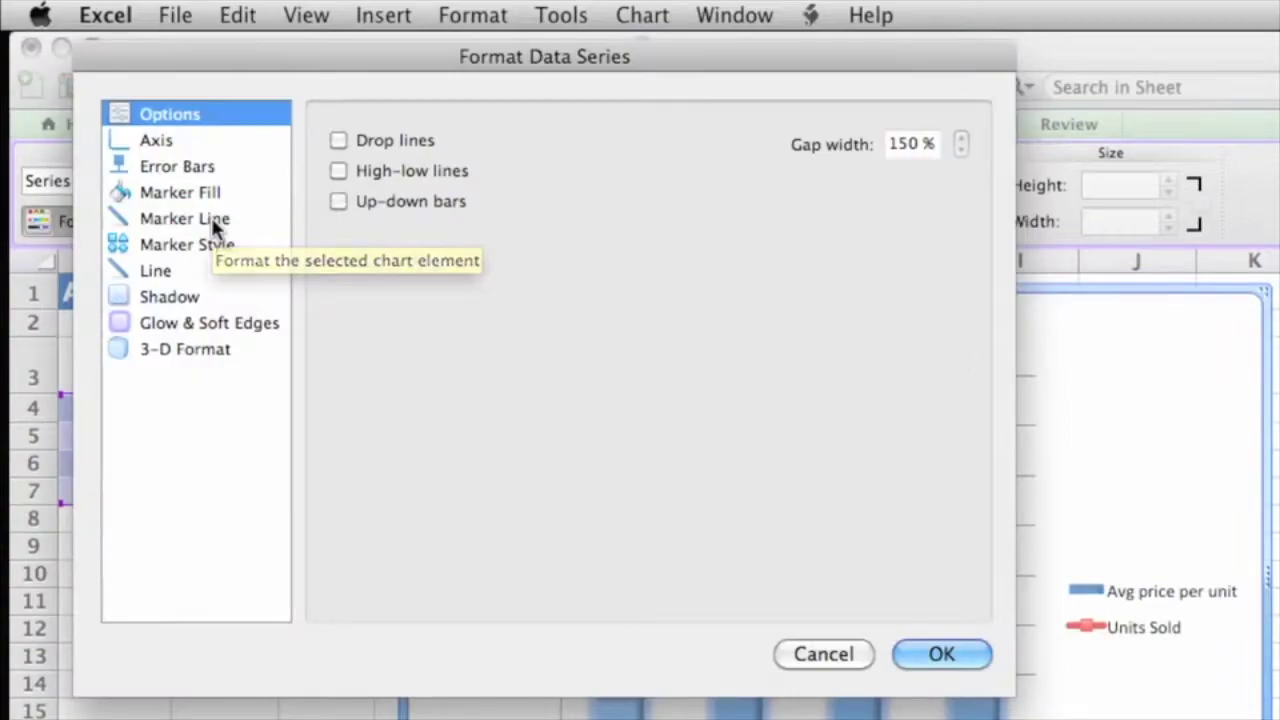
{"action": "left_click", "coordinate": [181, 147]}
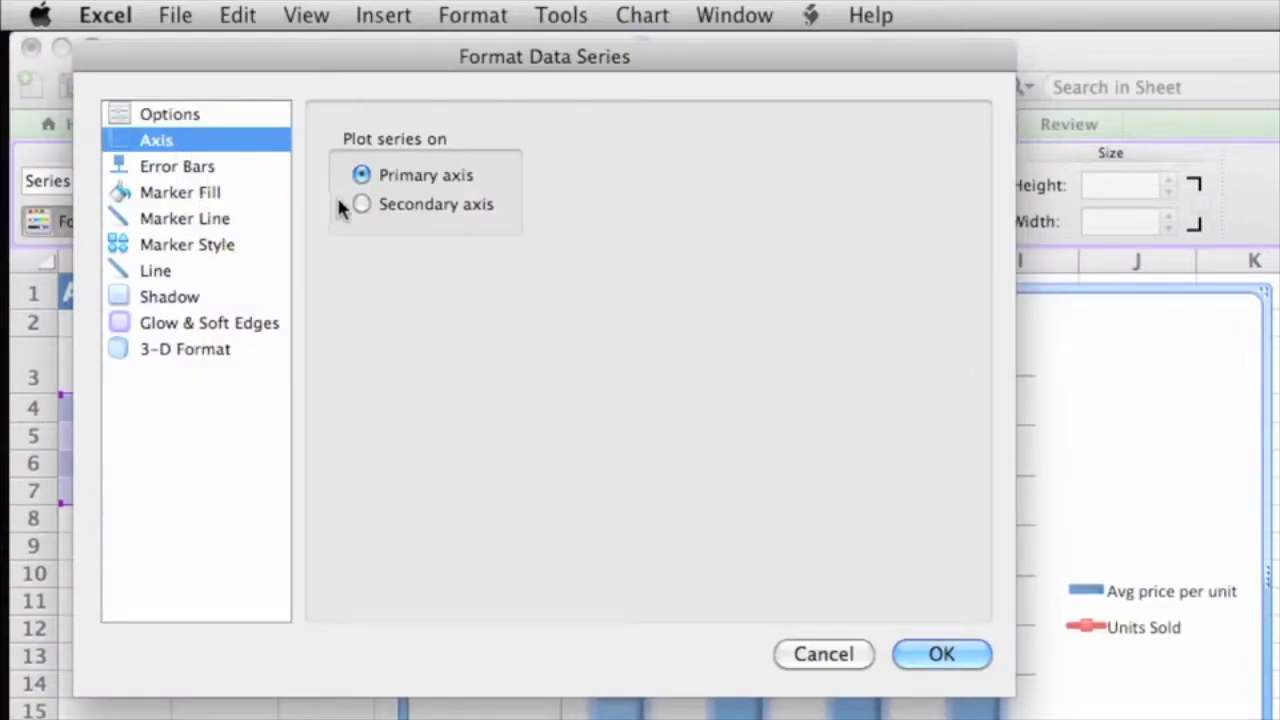
{"action": "left_click", "coordinate": [361, 205]}
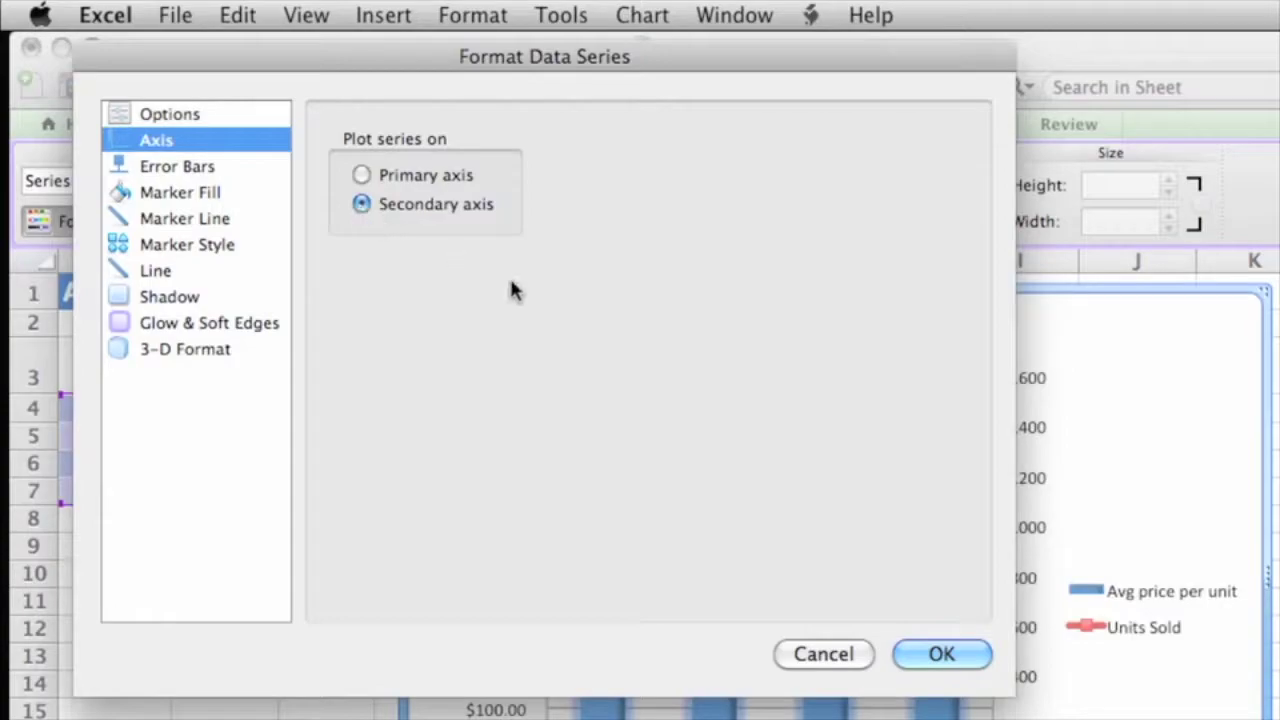
{"action": "left_click", "coordinate": [966, 653]}
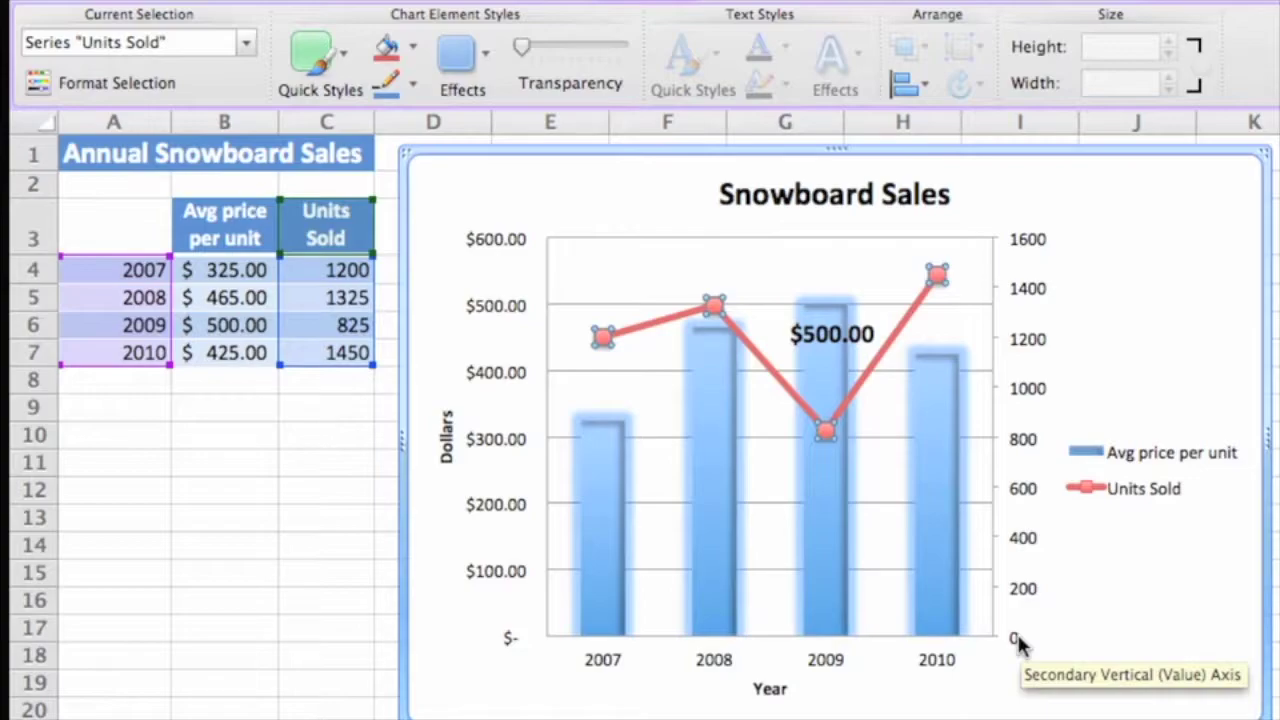
- Add a rotated title reading "Units" to the chart's secondary vertical axis
{"action": "left_click", "coordinate": [1019, 640]}
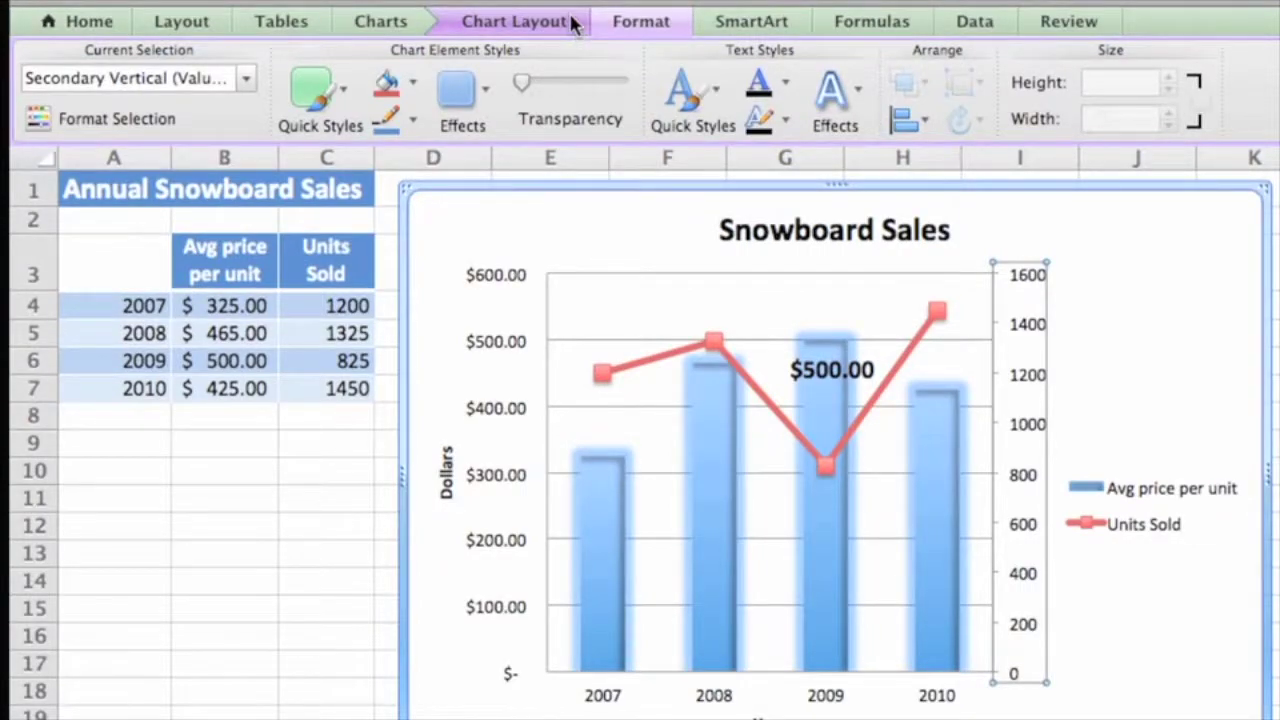
{"action": "left_click", "coordinate": [570, 22]}
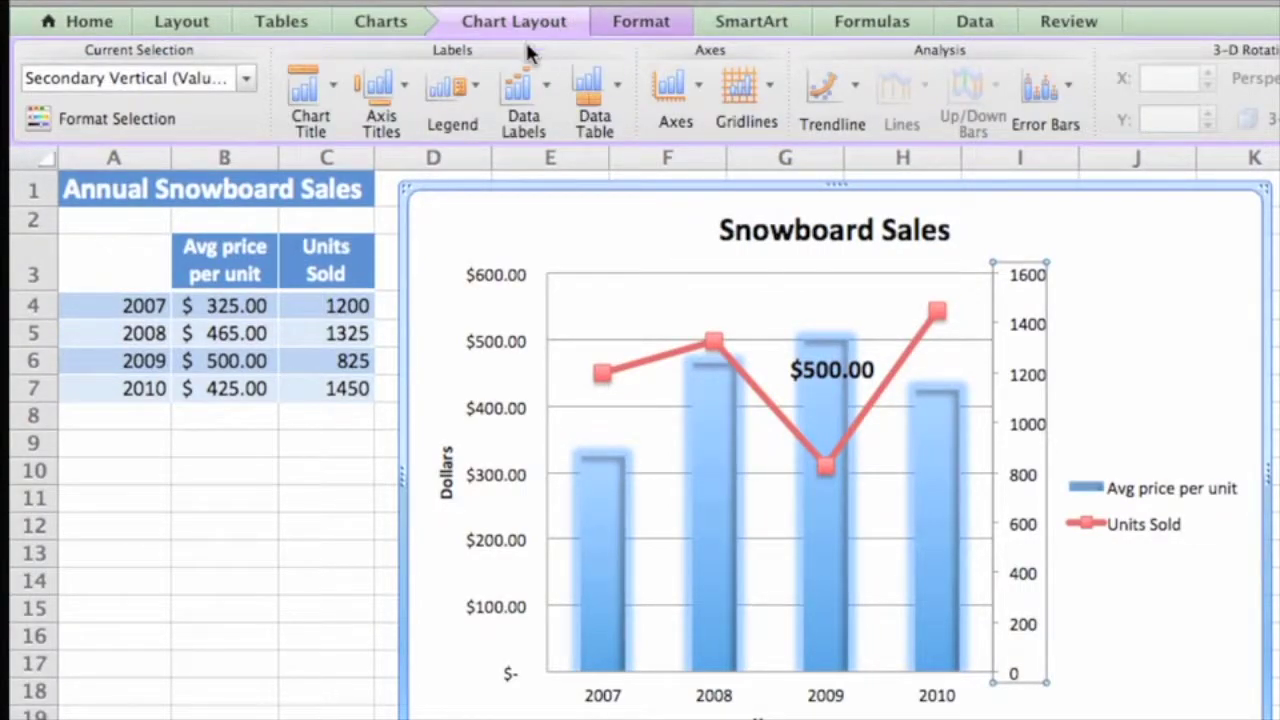
{"action": "left_click", "coordinate": [404, 87]}
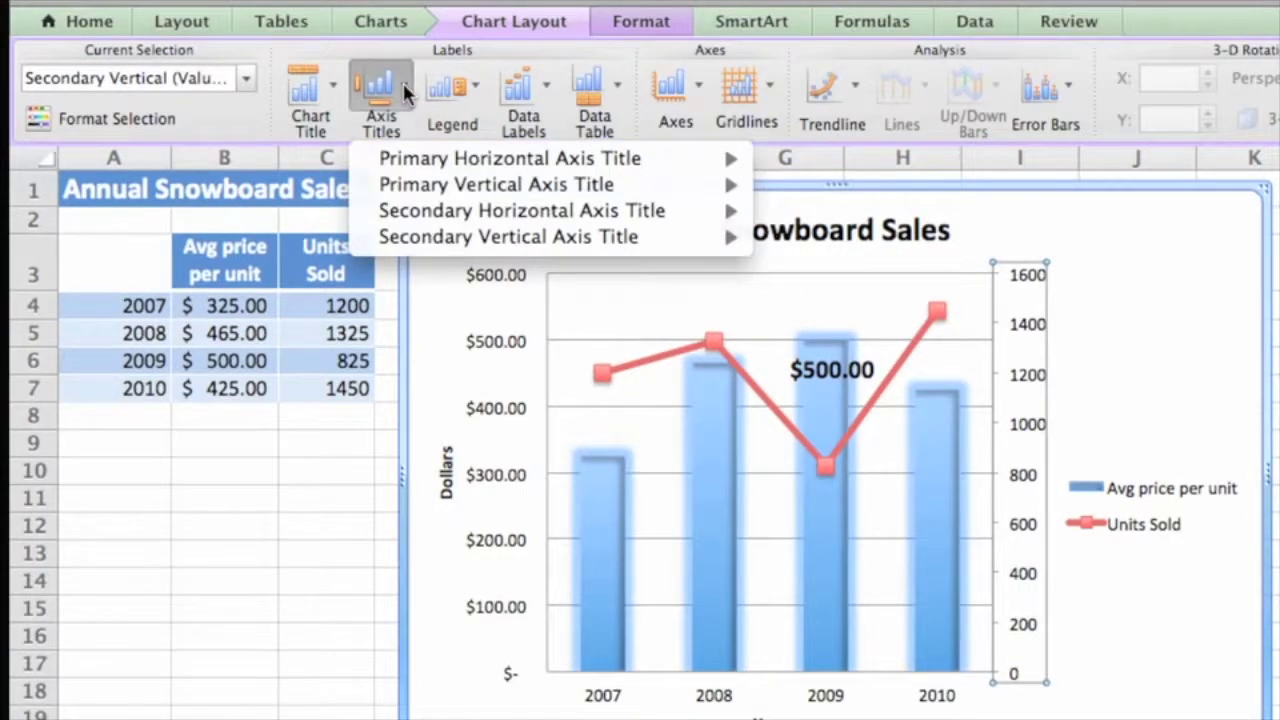
{"action": "mouse_move", "coordinate": [436, 240]}
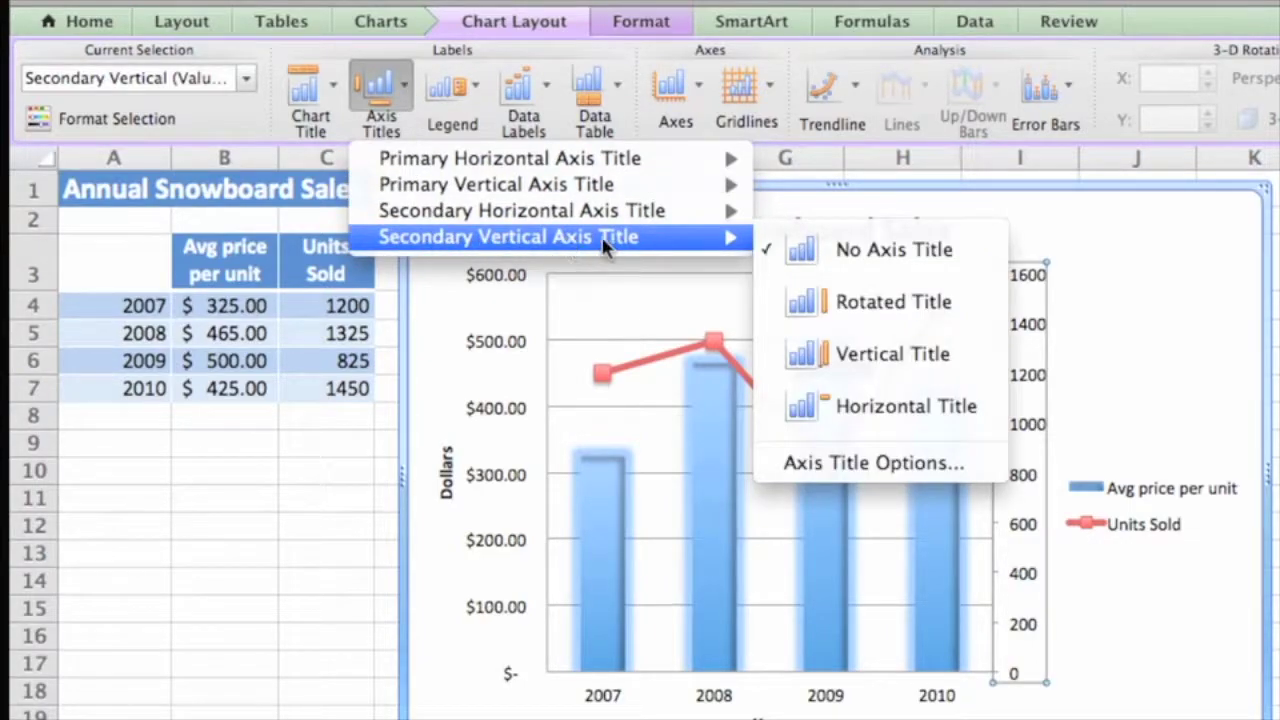
{"action": "left_click", "coordinate": [976, 310]}
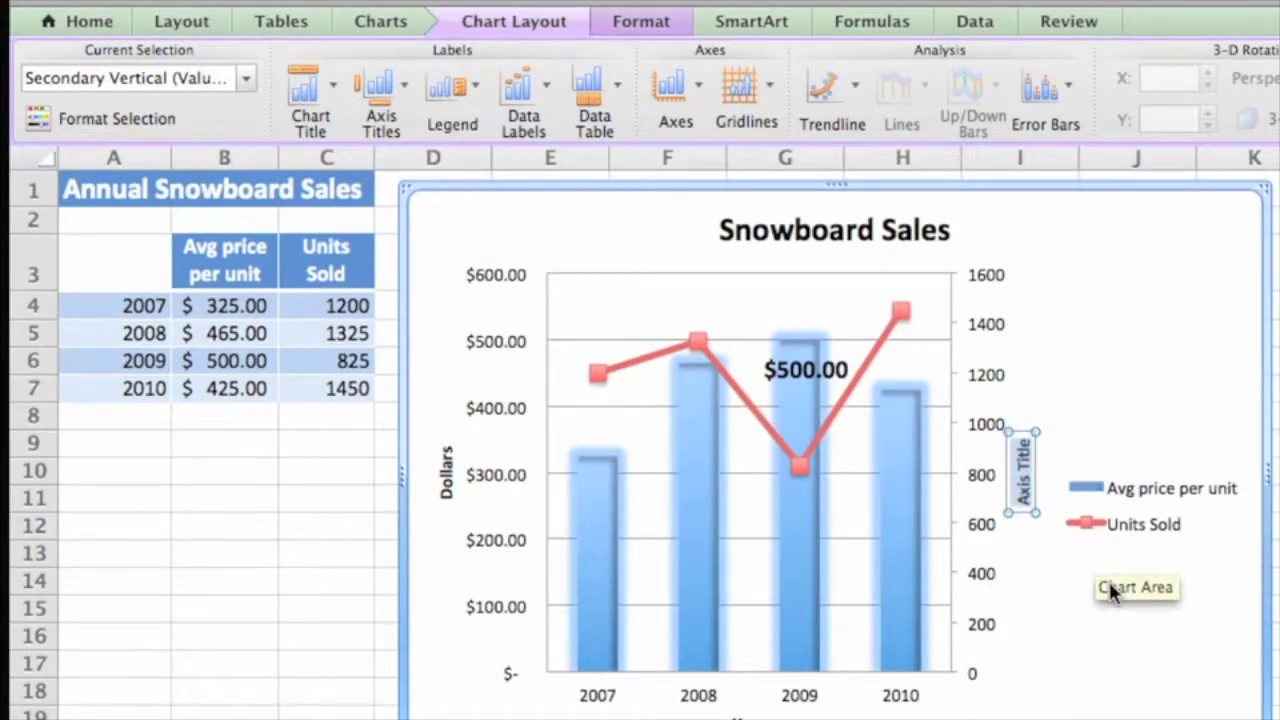
{"action": "type", "text": "Units"}
{"action": "left_click", "coordinate": [1056, 568]}
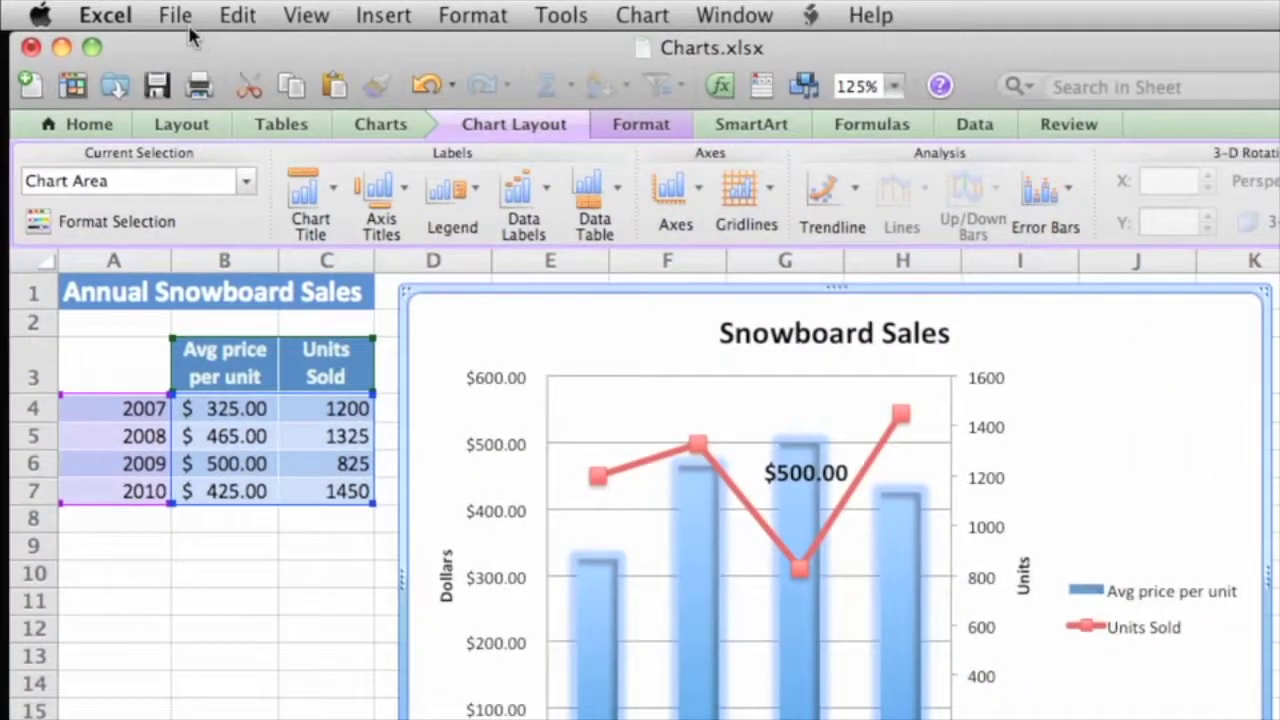
- Check how the sheet and chart fit the pages in the print preview, and close it without printing
{"action": "left_click", "coordinate": [180, 16]}
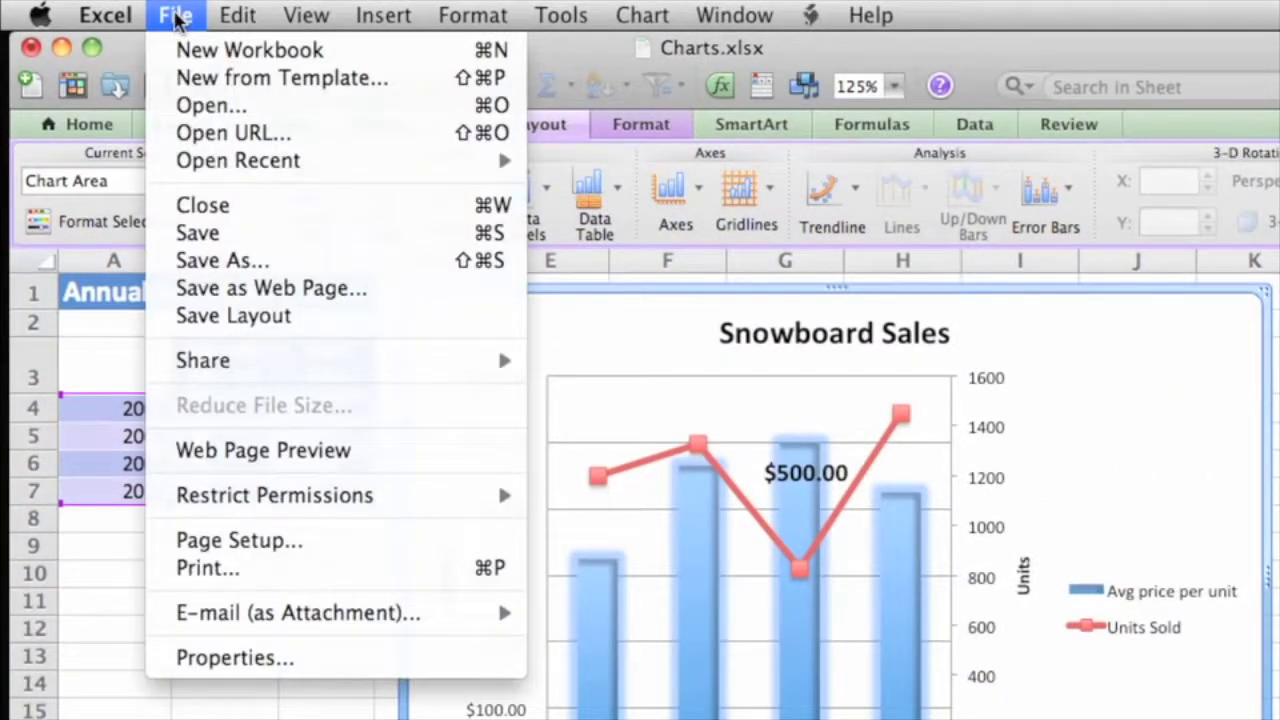
{"action": "left_click", "coordinate": [290, 570]}
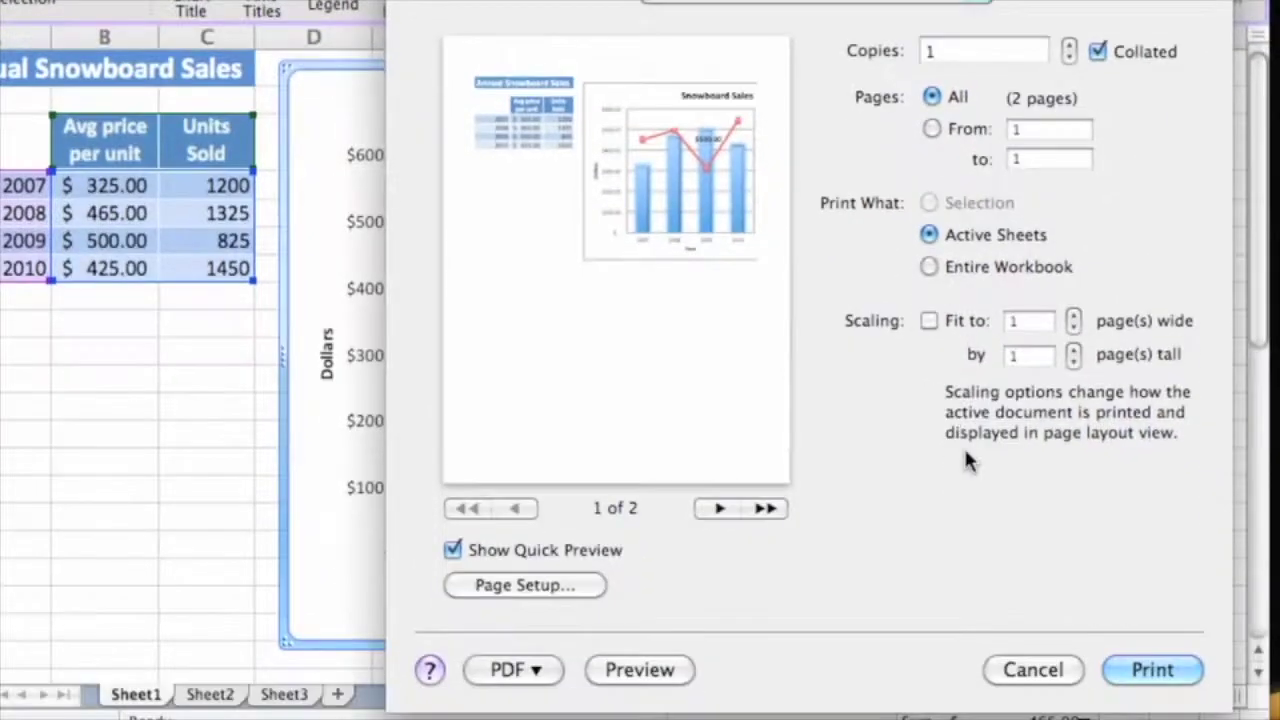
{"action": "left_click", "coordinate": [1058, 669]}
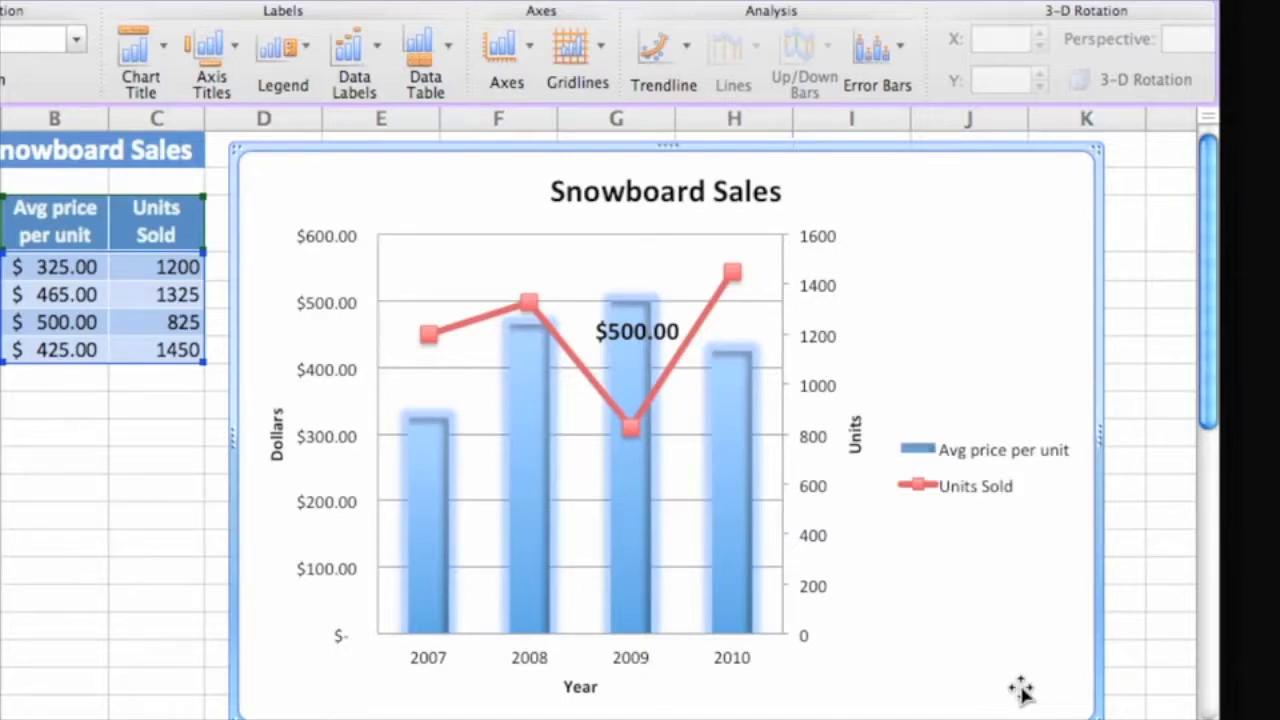
- Copy the whole Snowboard Sales chart and paste it into Sheet2 at cell A2
{"action": "right_click", "coordinate": [1004, 167]}
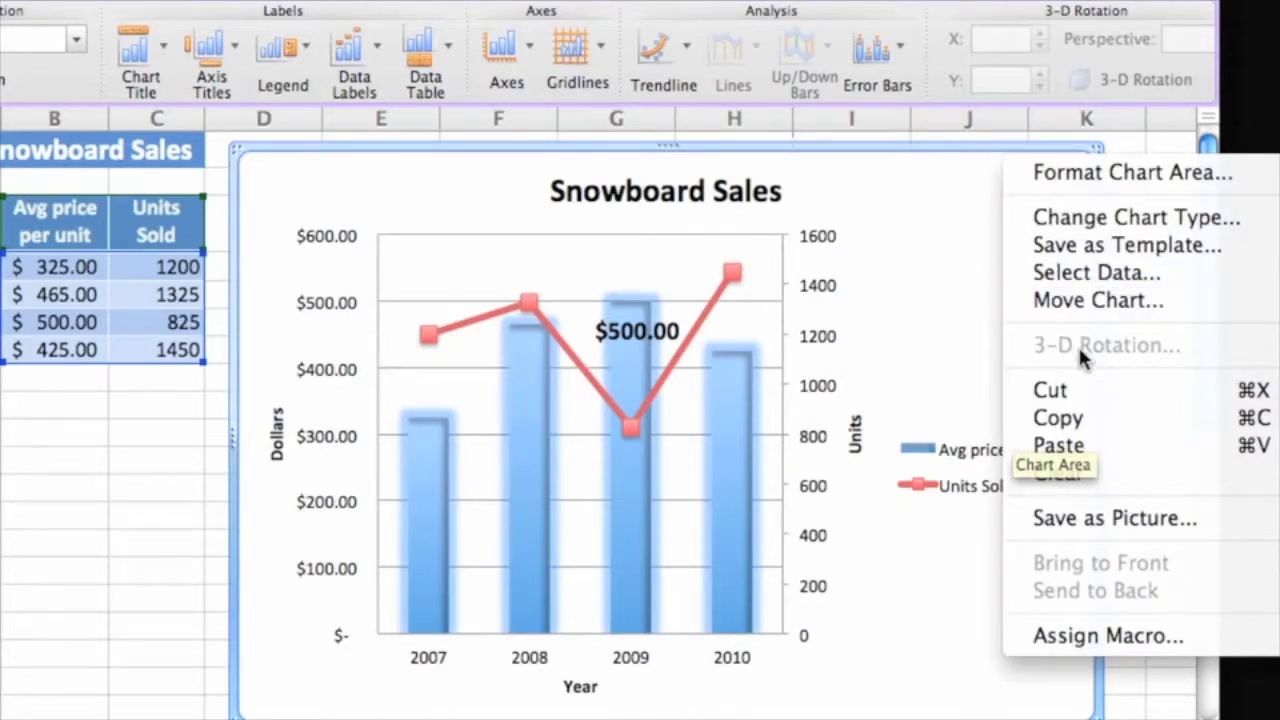
{"action": "left_click", "coordinate": [1148, 420]}
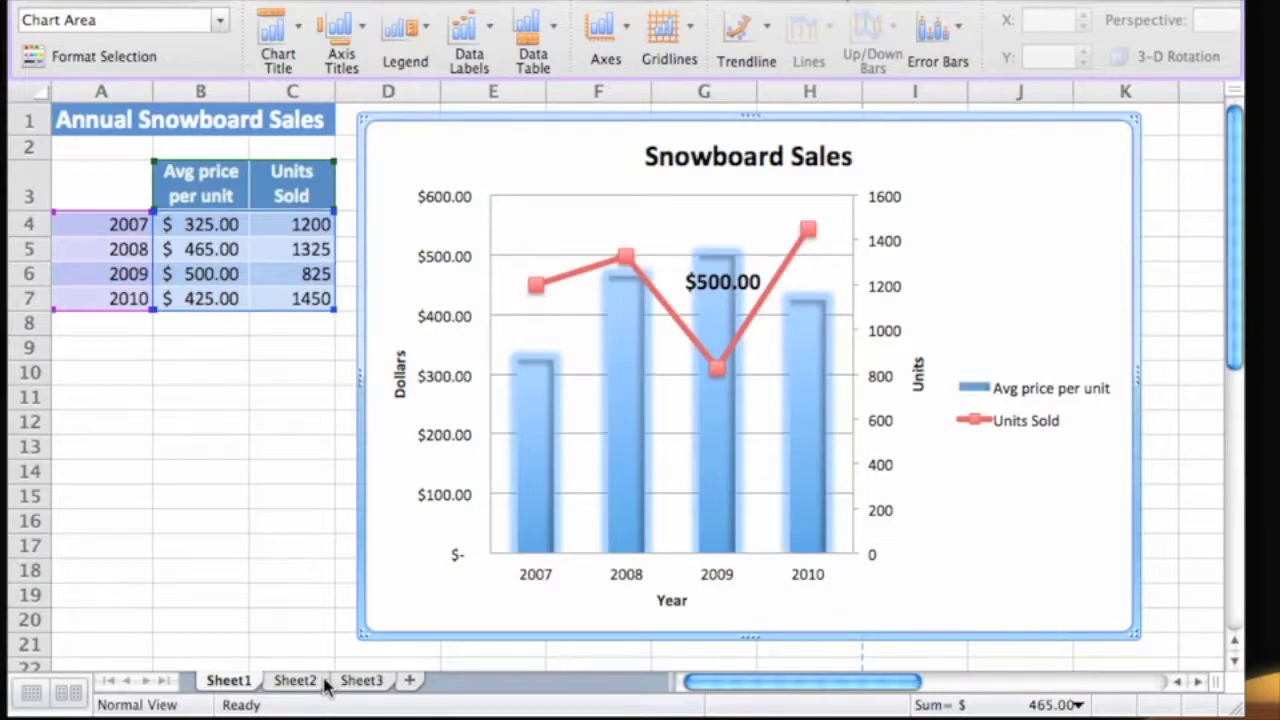
{"action": "left_click", "coordinate": [320, 682]}
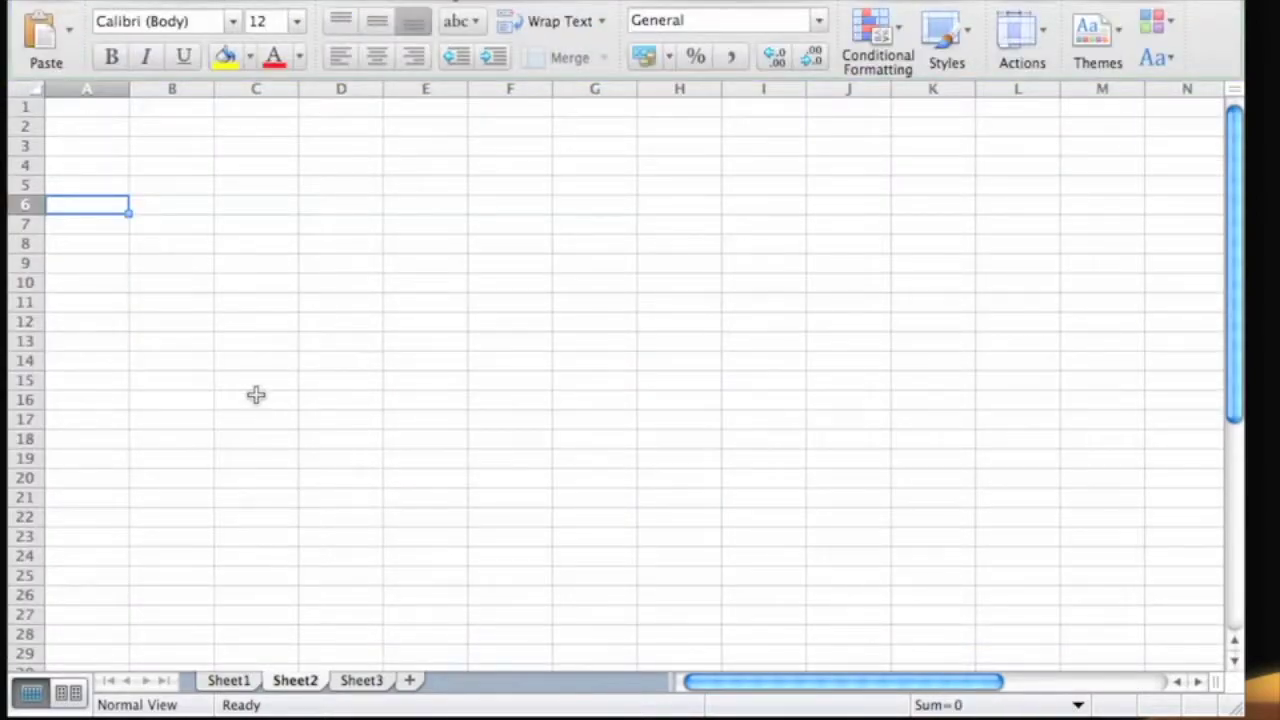
{"action": "right_click", "coordinate": [91, 122]}
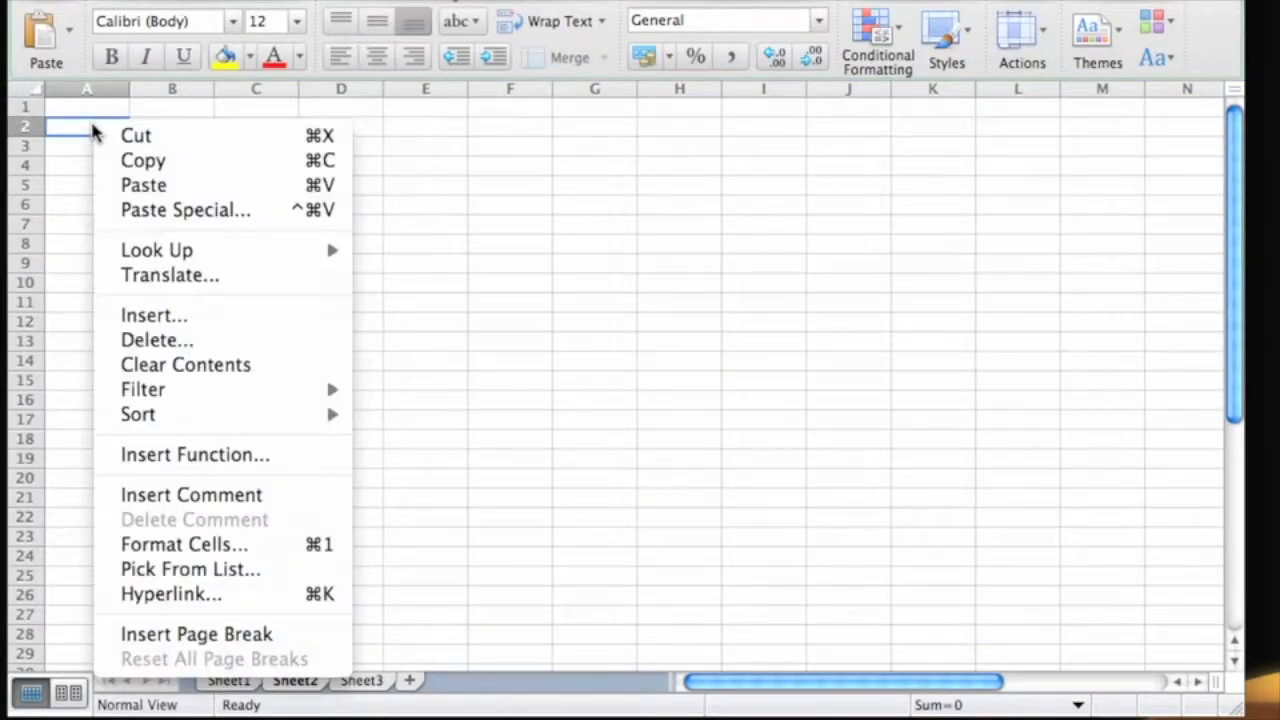
{"action": "left_click", "coordinate": [144, 185]}
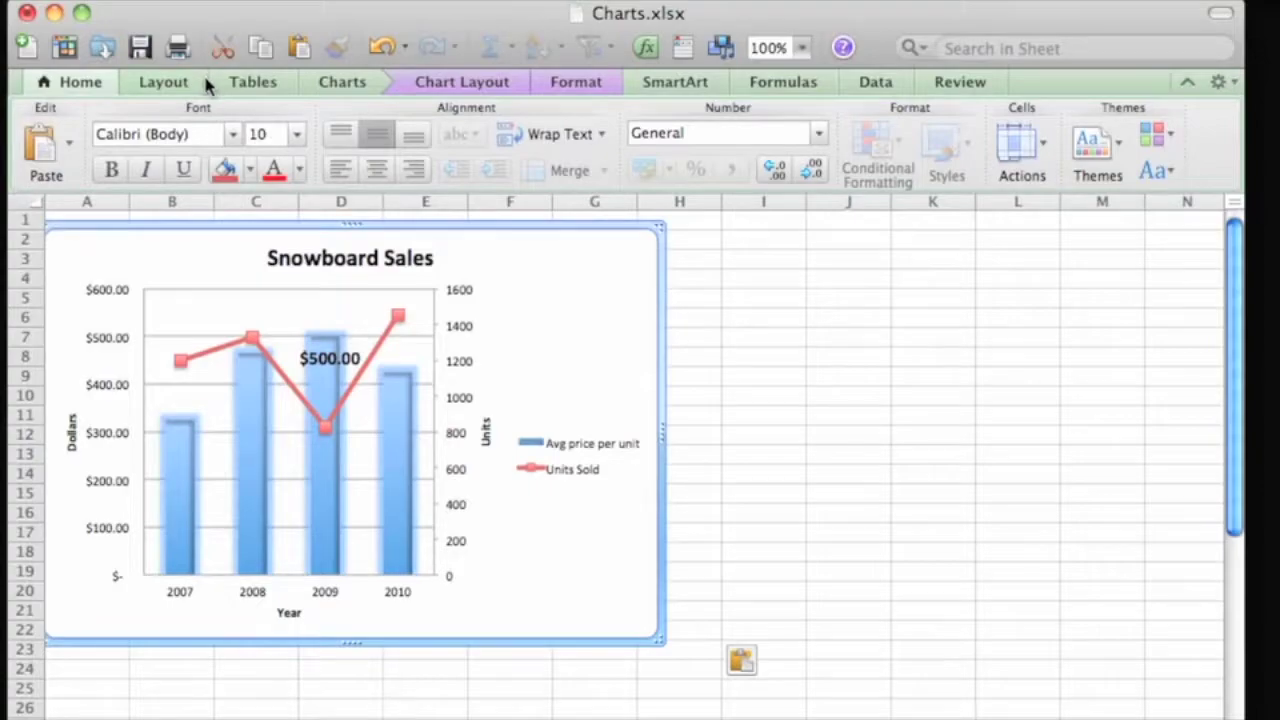
- Show the page breaks on Sheet2 and narrow the pasted chart so it fits inside the first page, ending in column G
{"action": "left_click", "coordinate": [198, 85]}
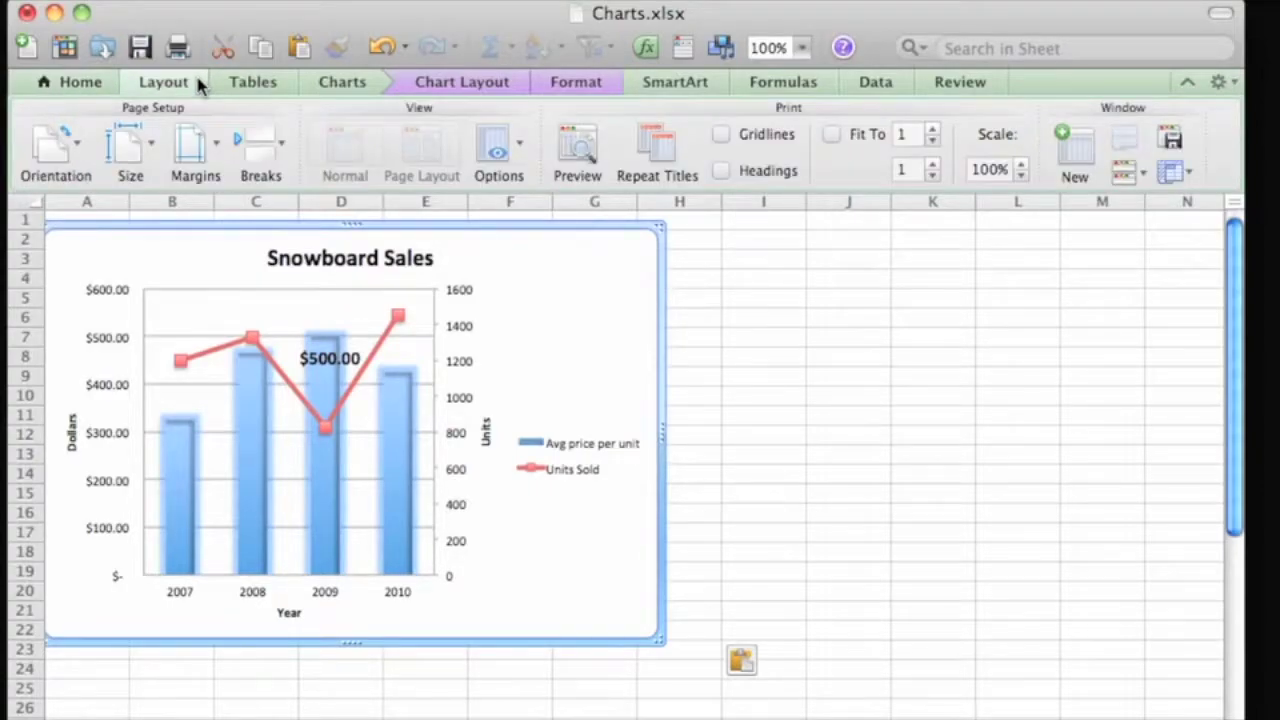
{"action": "left_click", "coordinate": [518, 149]}
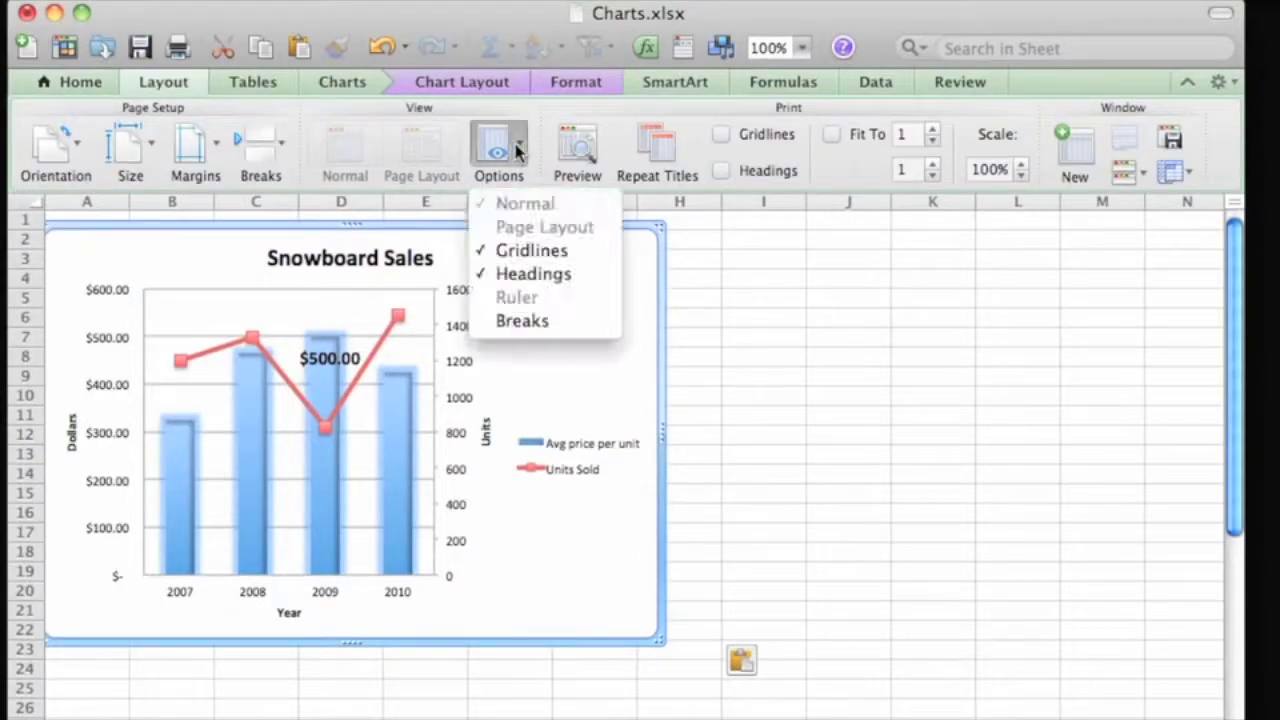
{"action": "left_click", "coordinate": [571, 322]}
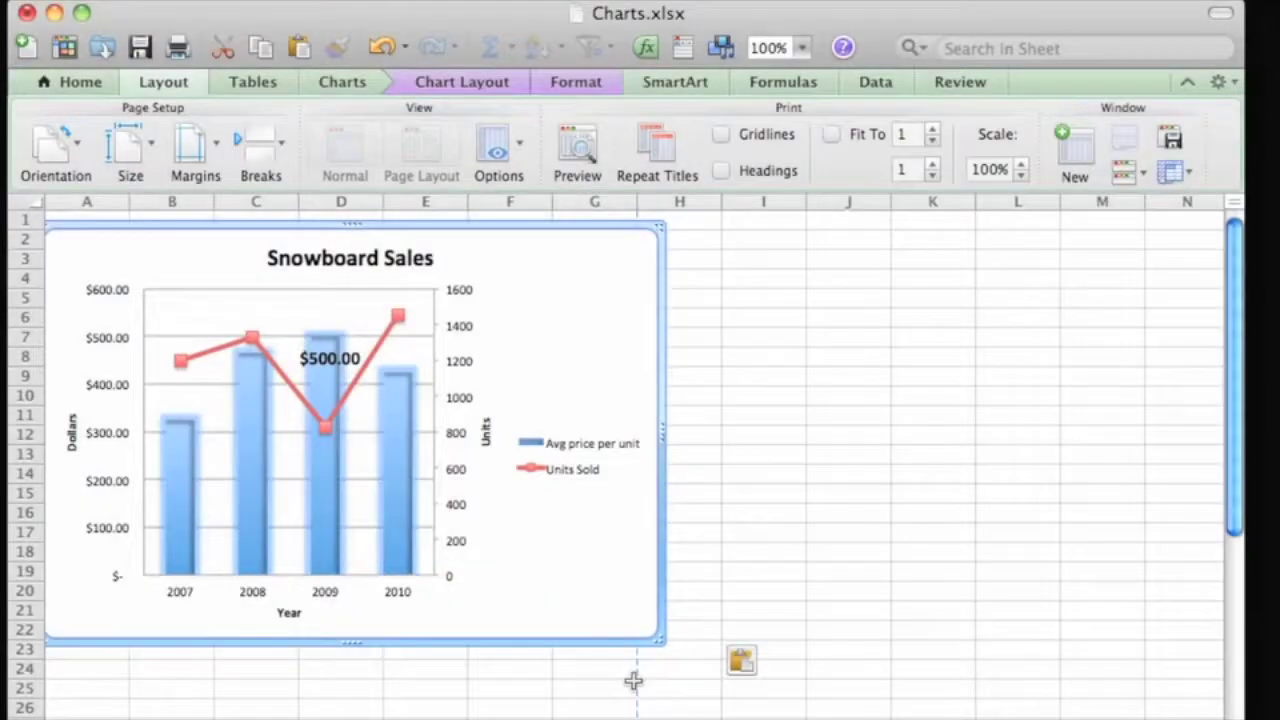
{"action": "left_click_drag", "start_coordinate": [660, 640], "coordinate": [612, 648]}
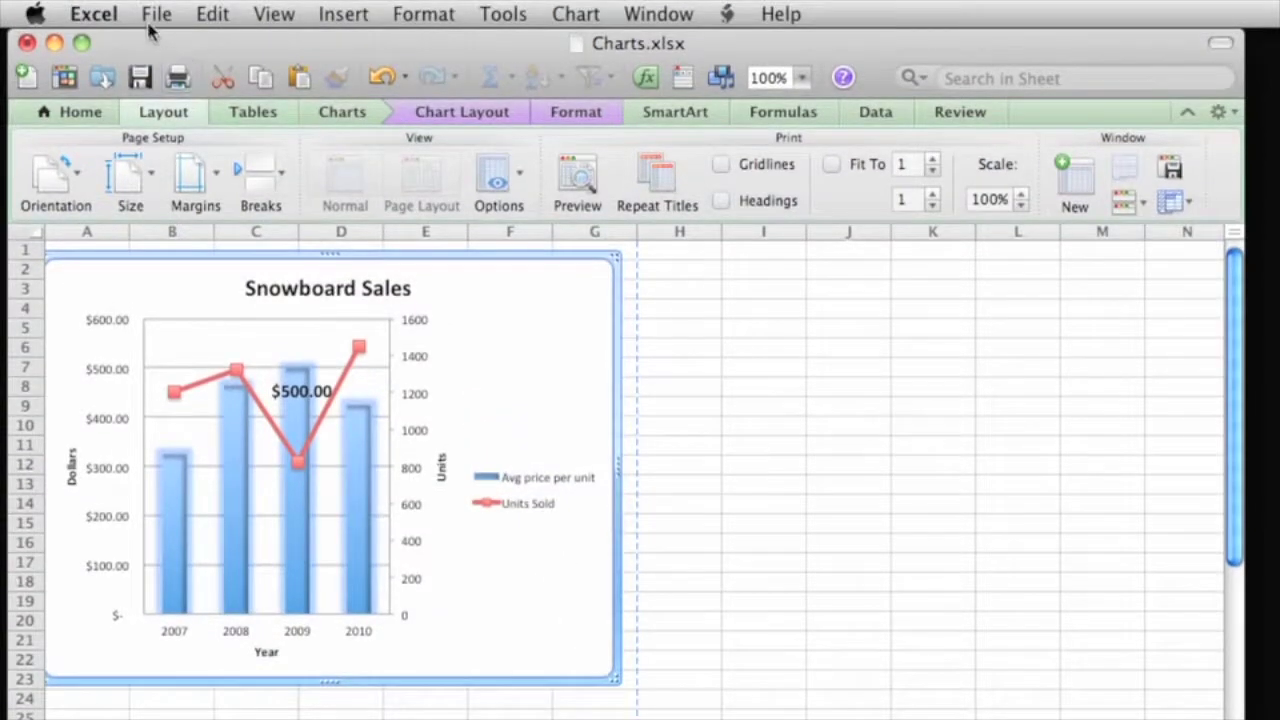
- Open the print settings for Sheet2 to check the resized chart's page layout
{"action": "left_click", "coordinate": [155, 14]}
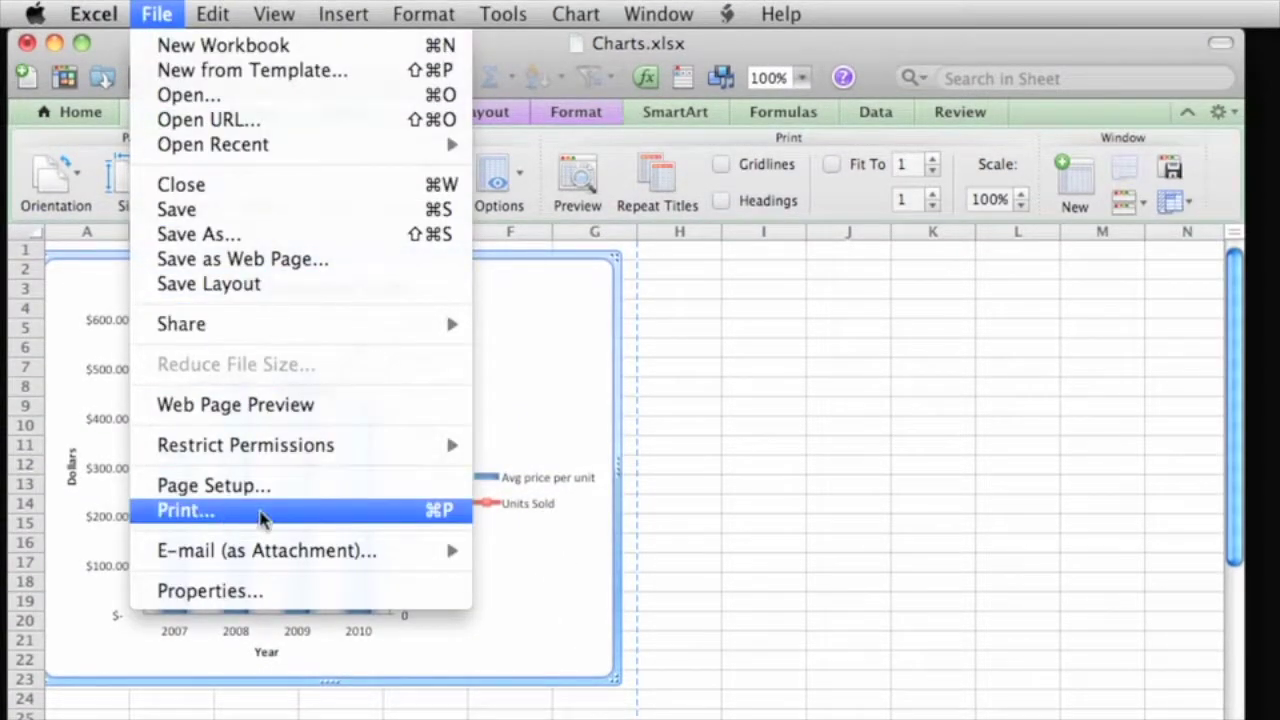
{"action": "left_click", "coordinate": [262, 518]}
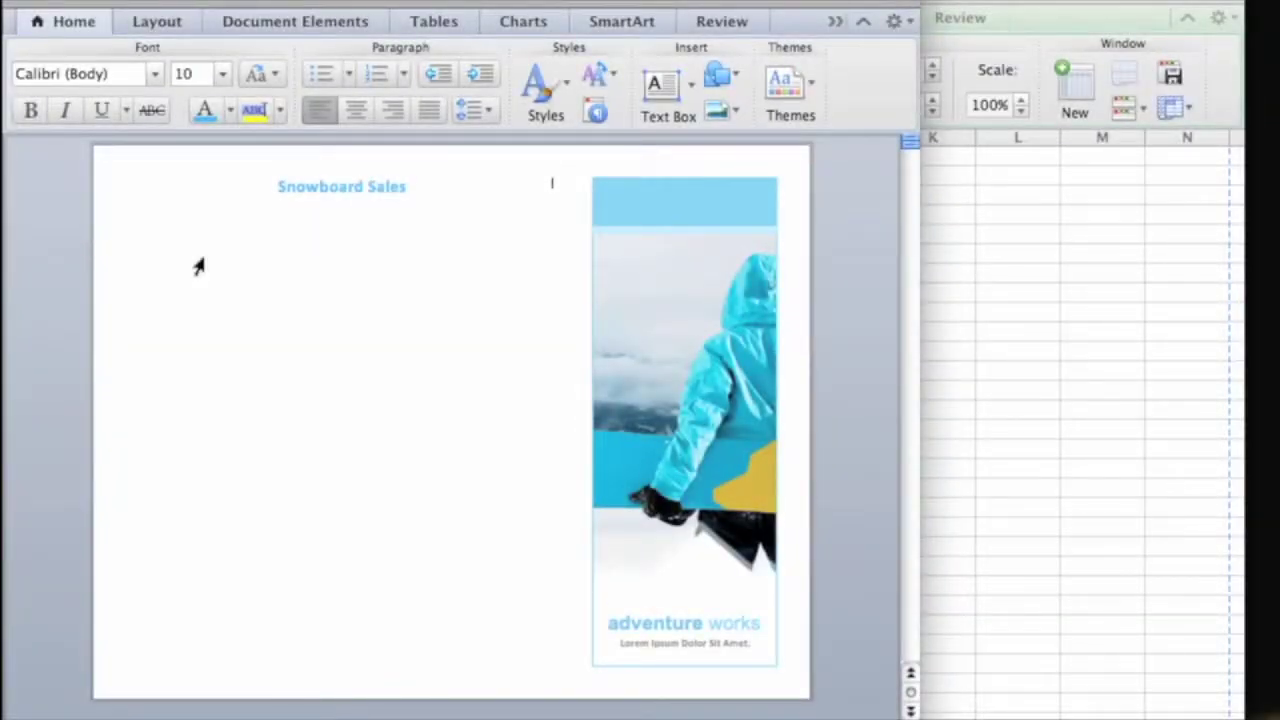
- Switch to the Word document and paste the copied chart below its "Snowboard Sales" heading, leaving the chart selected
{"action": "right_click", "coordinate": [200, 266]}
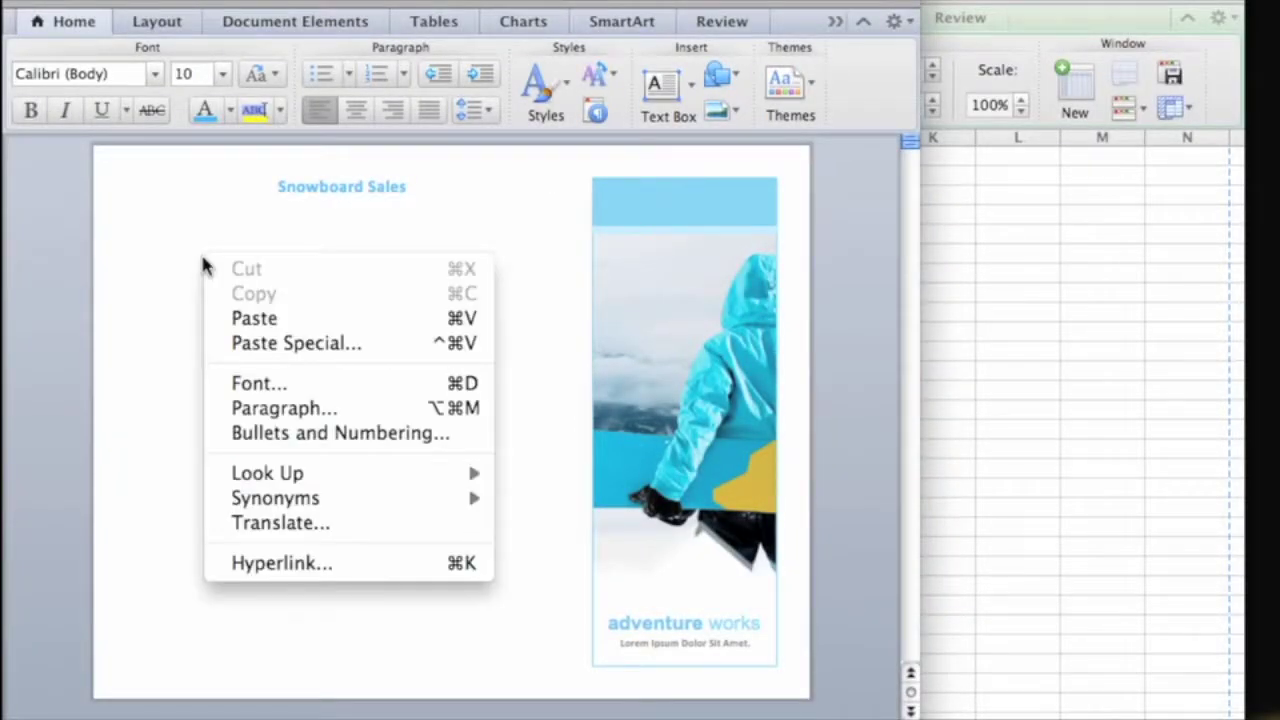
{"action": "left_click", "coordinate": [289, 320]}
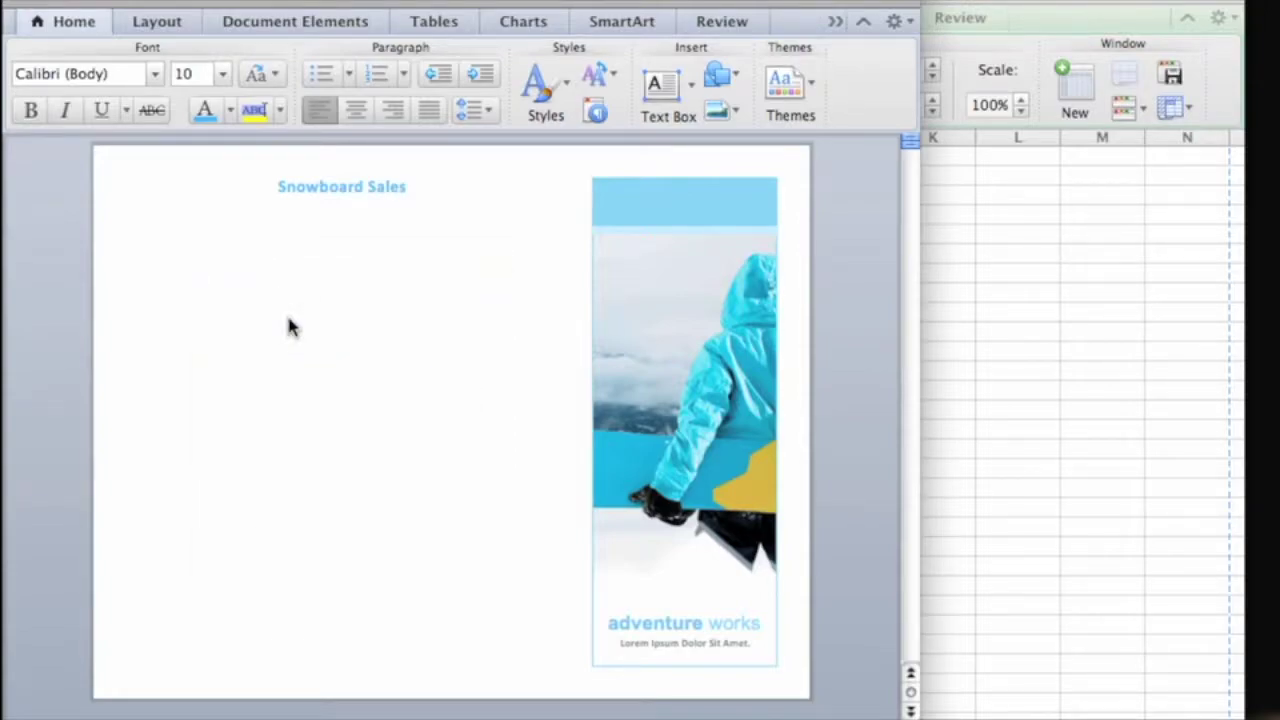
{"action": "left_click", "coordinate": [490, 484]}
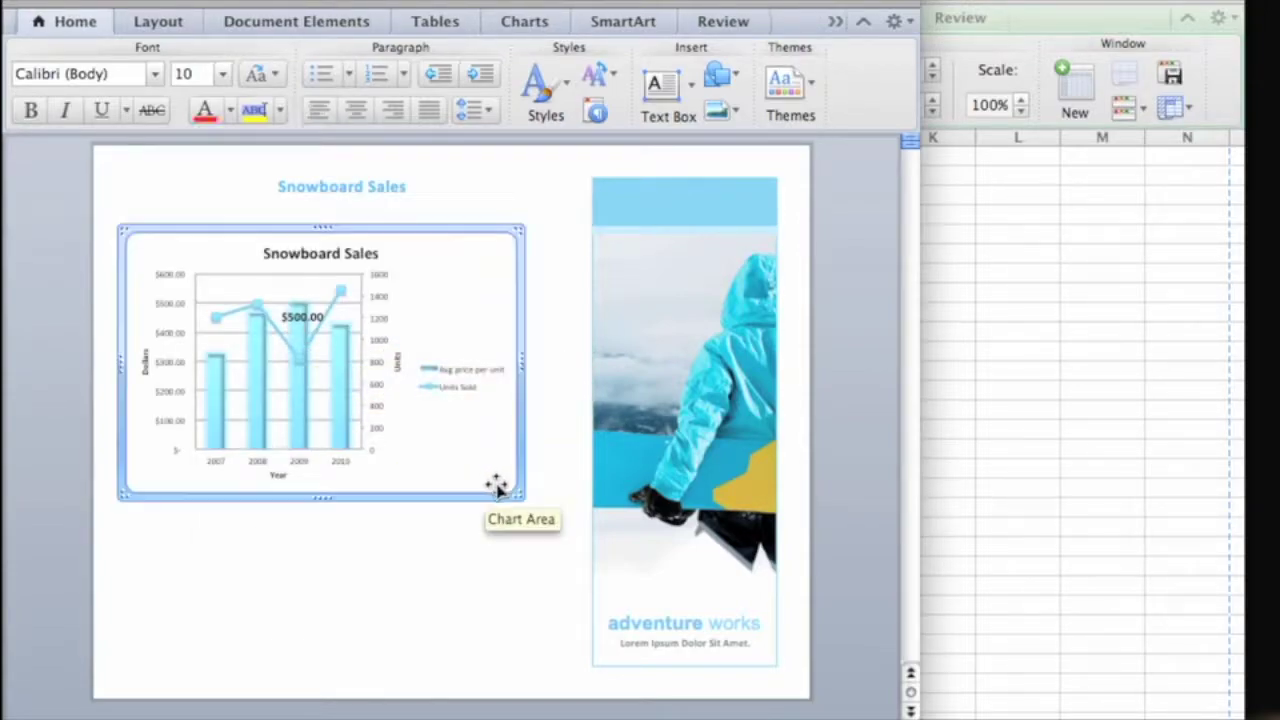